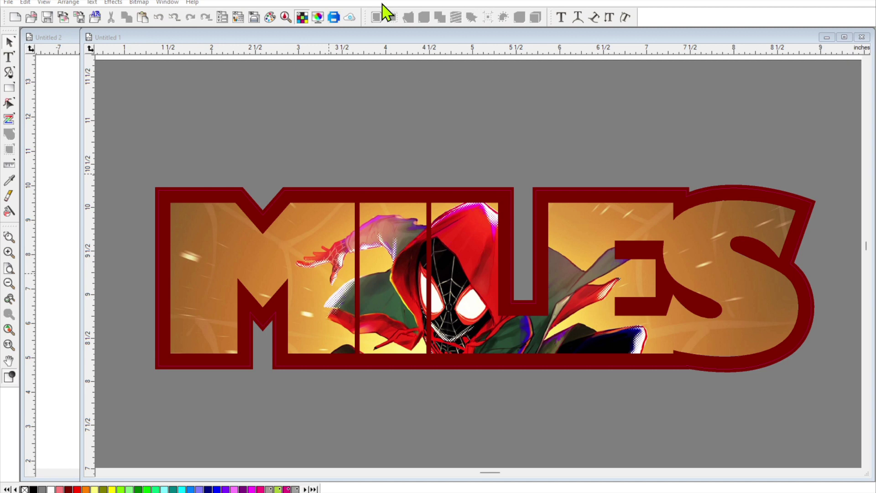
Bring the Untitled 2 document with the Spider-Man picture in front of Untitled 1.
click(59, 91)
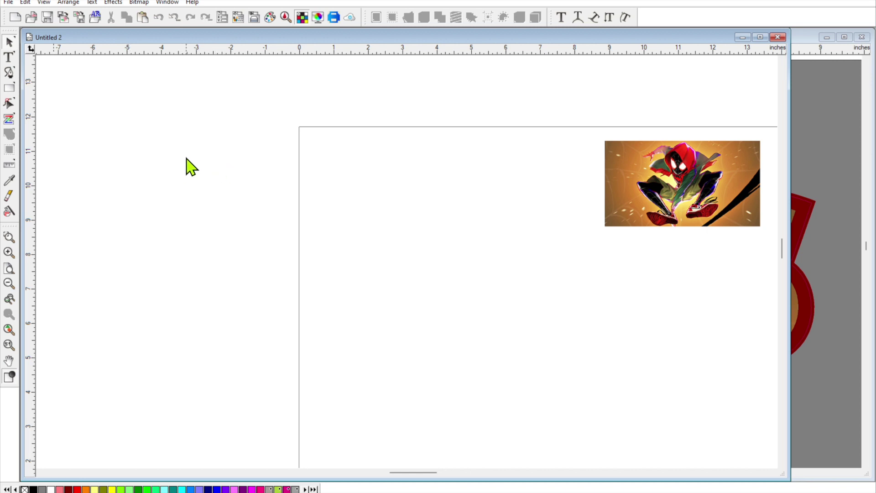
Add the text MILES to the Untitled 2 page and select it with its size-and-position panel shown.
click(9, 58)
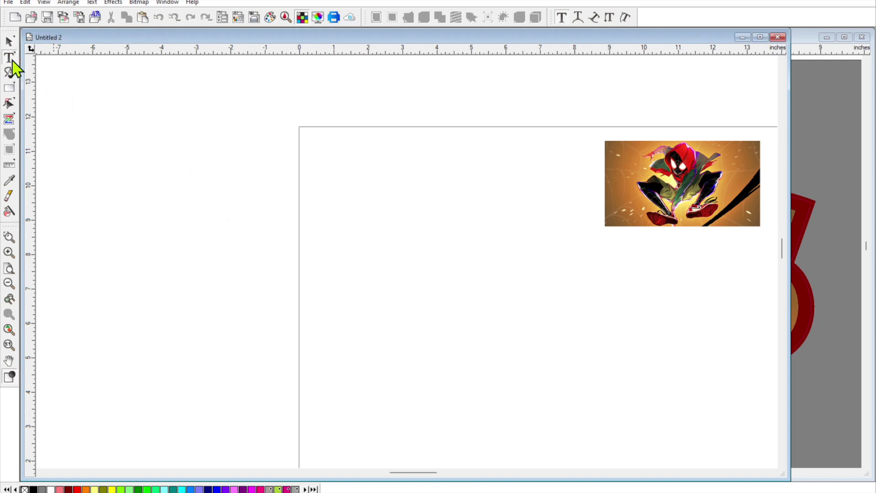
click(369, 331)
text(MILES)
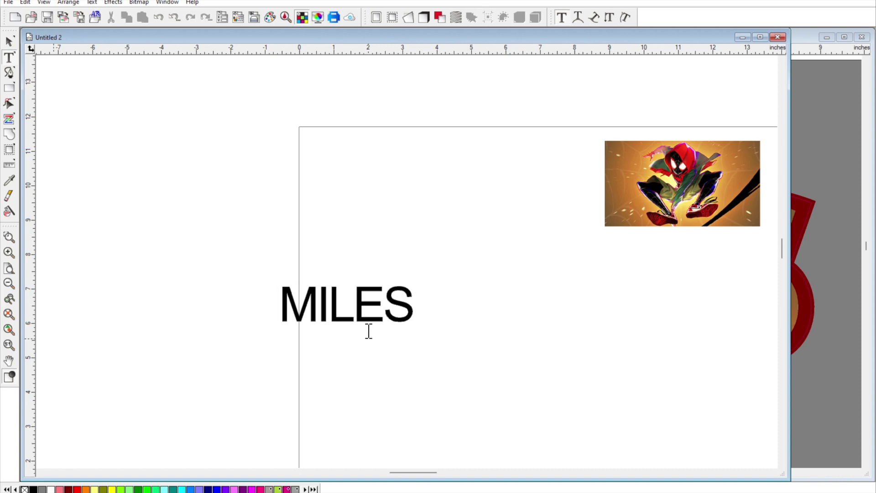
click(10, 43)
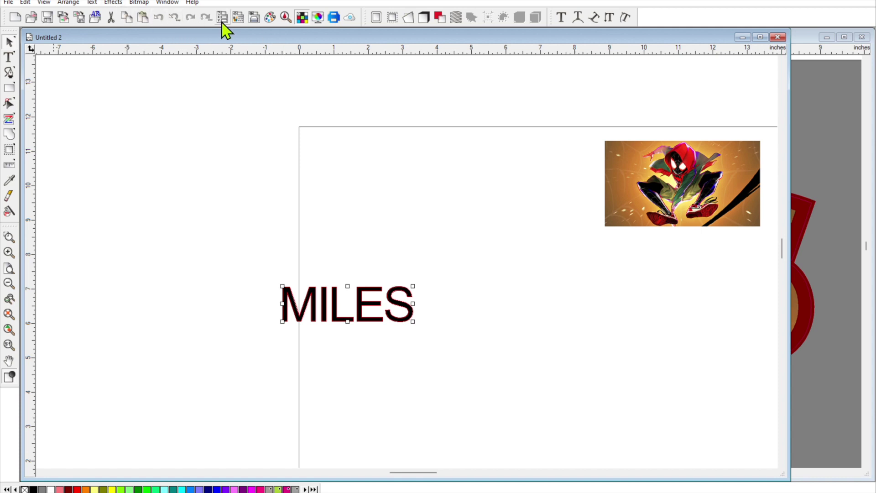
click(222, 17)
Set the MILES text's font to Gill Sans Ultra Bold.
drag(822, 371, 629, 278)
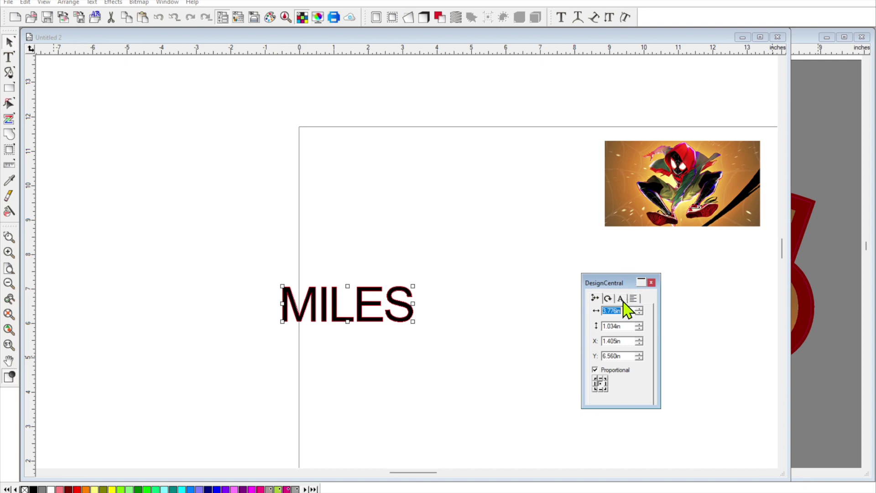
click(620, 298)
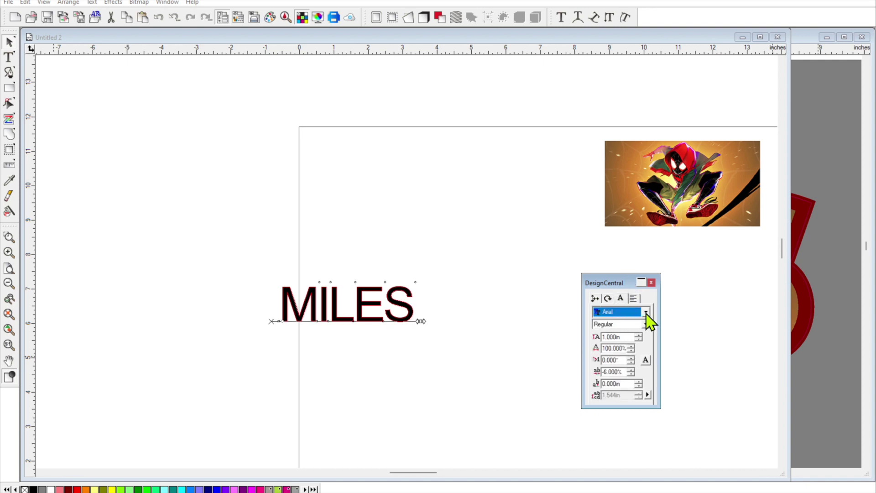
click(646, 313)
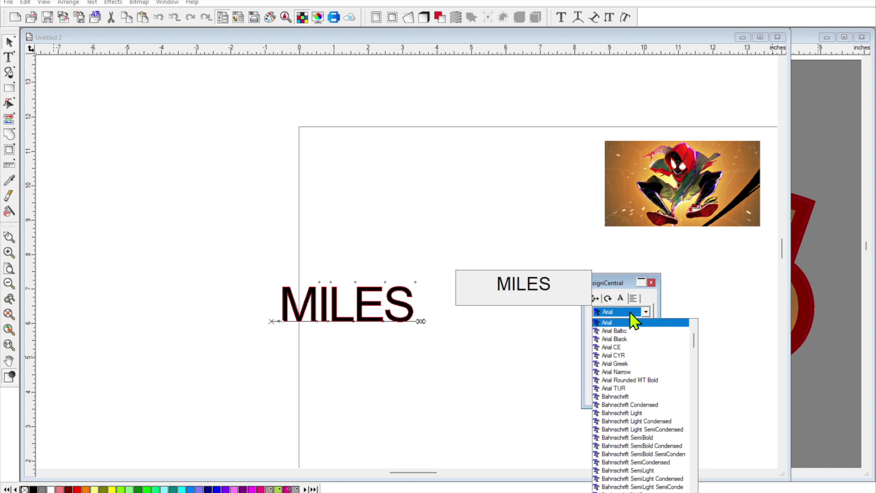
text(gil)
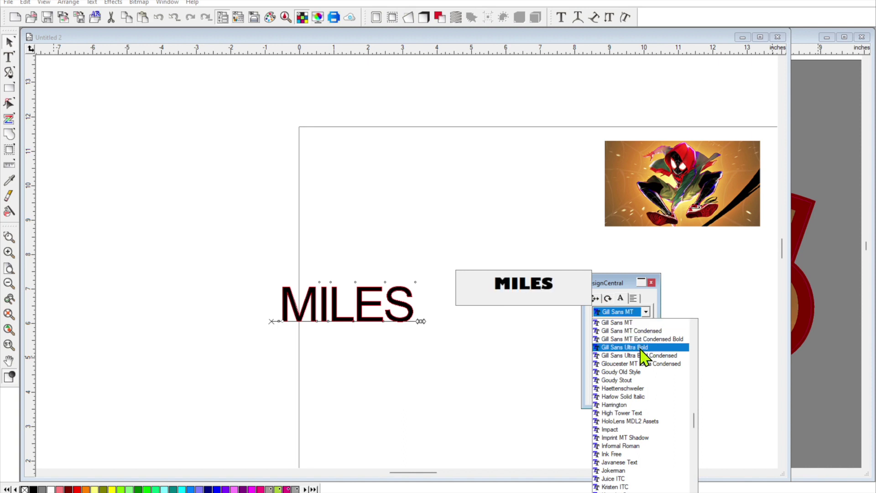
click(624, 347)
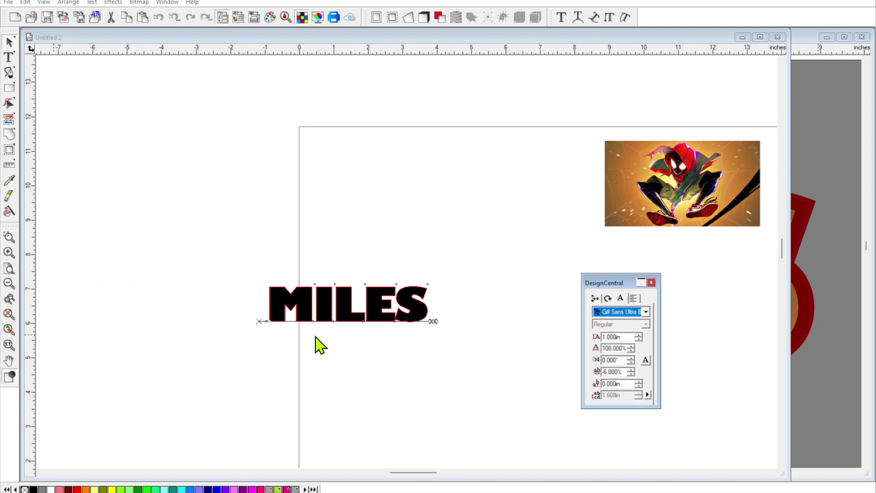
click(9, 253)
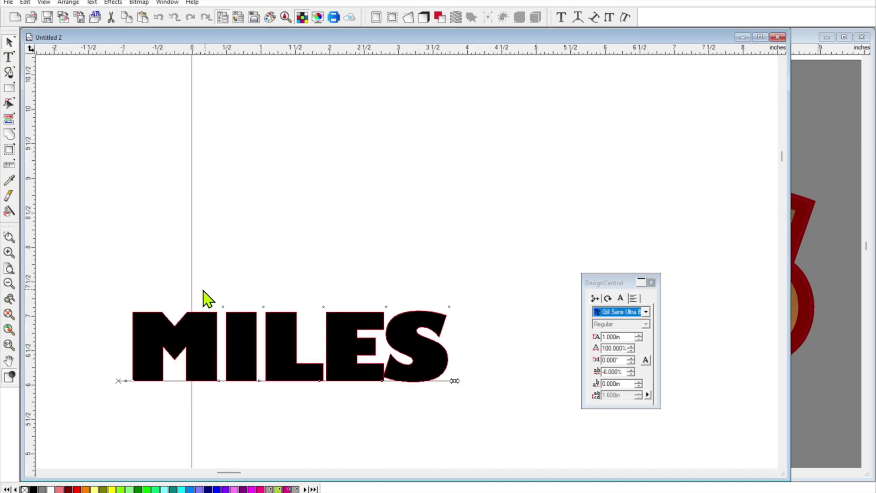
Tighten MILES letter spacing to -14.748% so the letters touch, 4.226 in wide.
scroll(346, 376, down, 3)
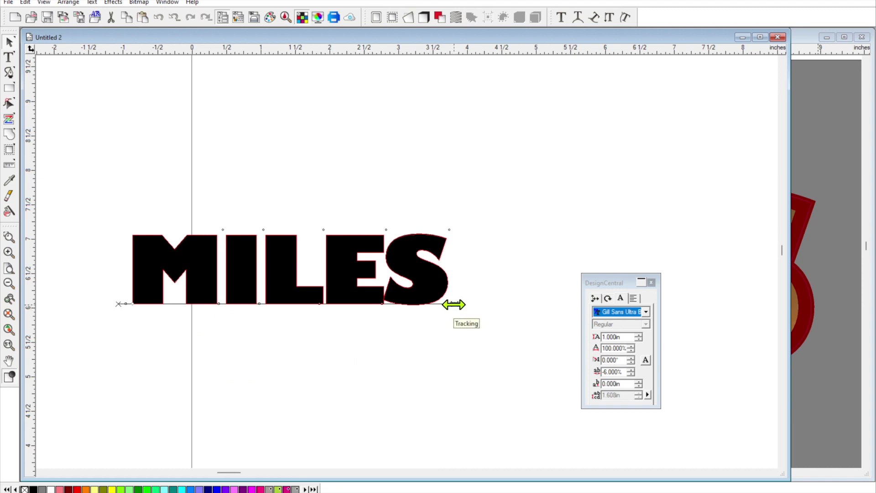
drag(453, 304, 424, 303)
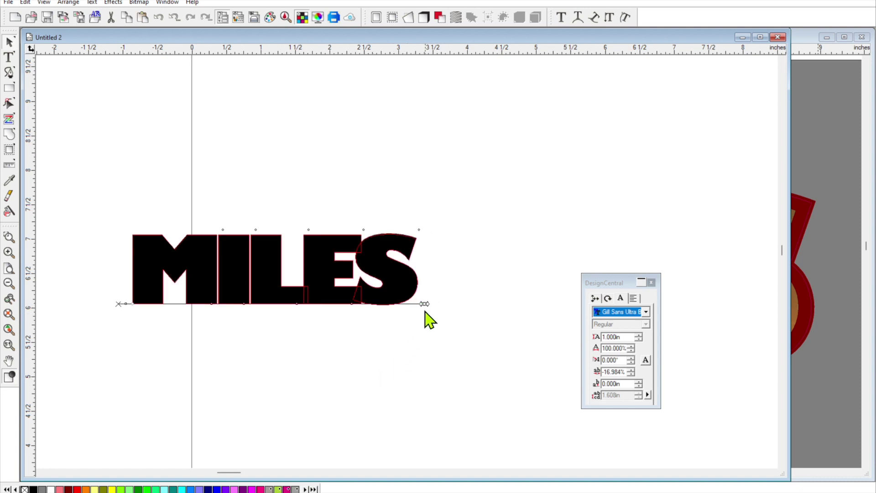
drag(424, 303, 431, 305)
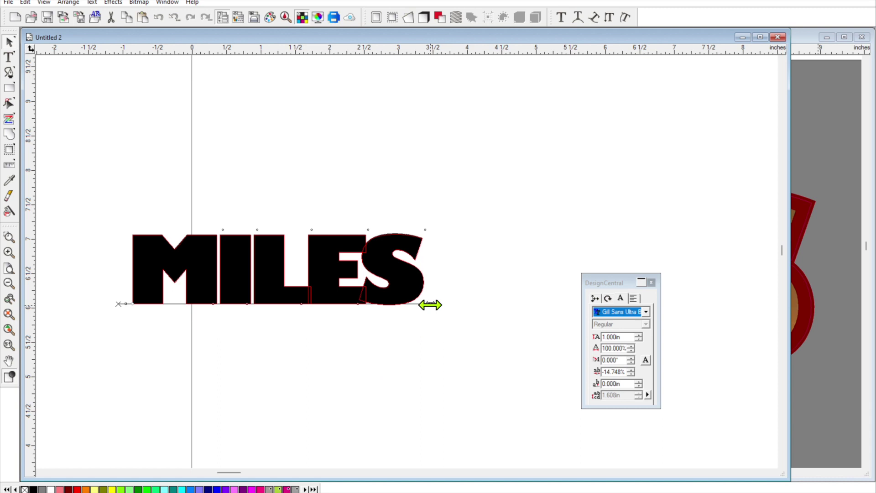
click(402, 348)
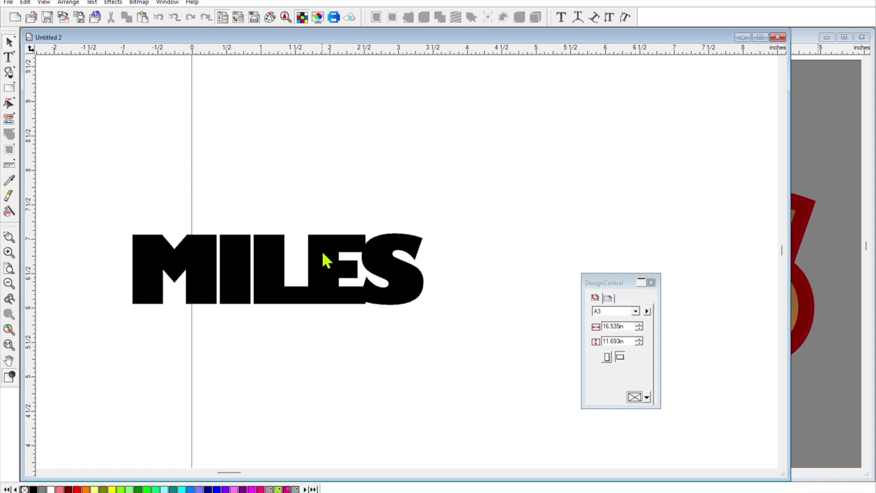
click(322, 254)
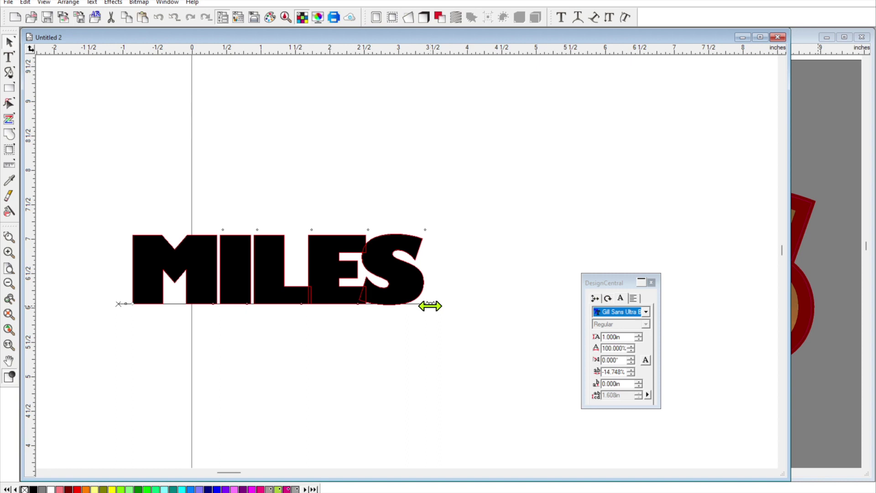
key(space)
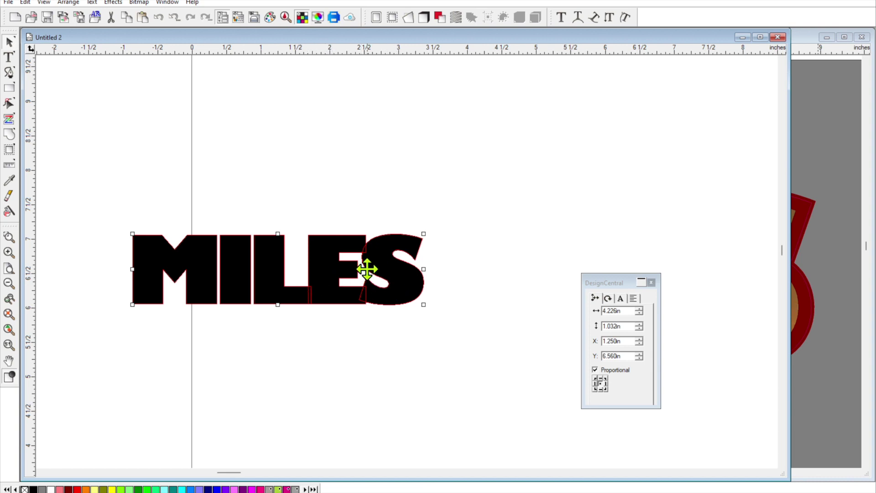
Weld the MILES letters into one outline and move it to X 2.562 in, Y 7.536 in.
right_click(327, 257)
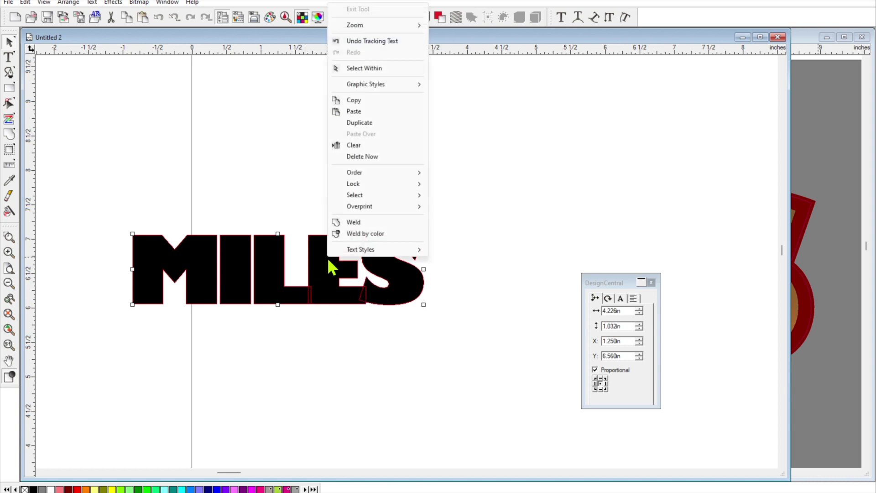
click(359, 223)
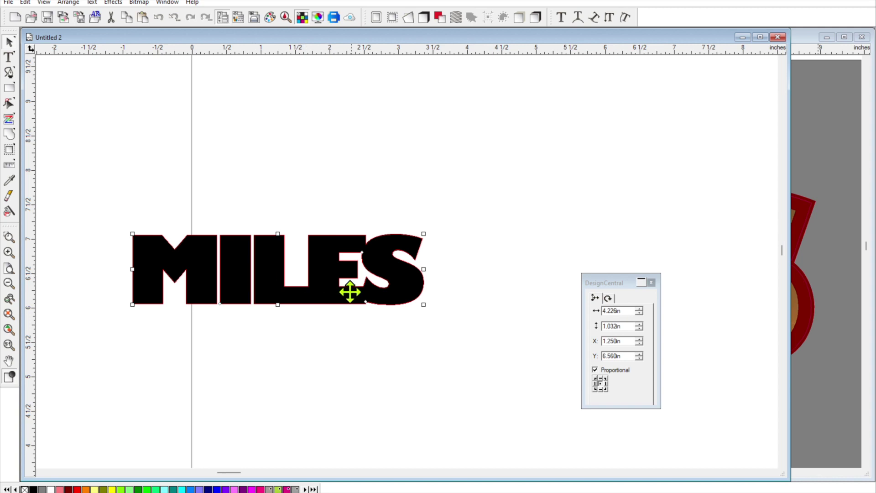
drag(321, 292, 409, 225)
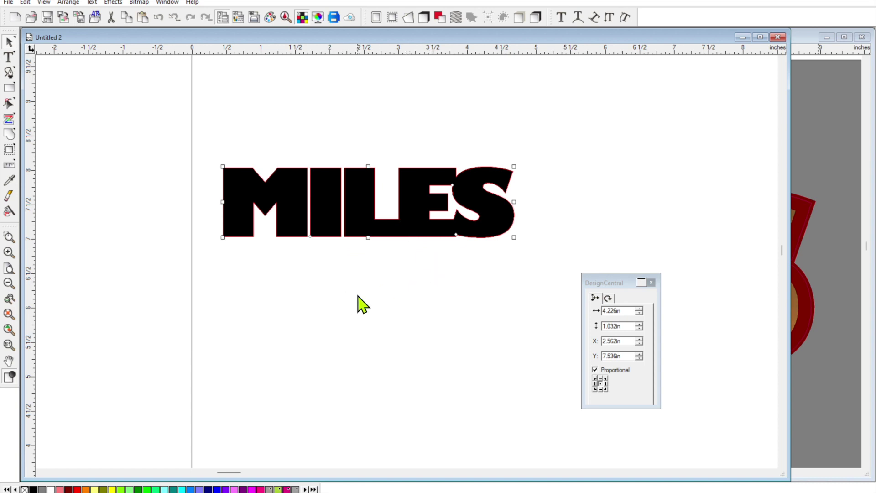
scroll(362, 303, up, 3)
scroll(364, 336, up, 2)
scroll(363, 336, down, 2)
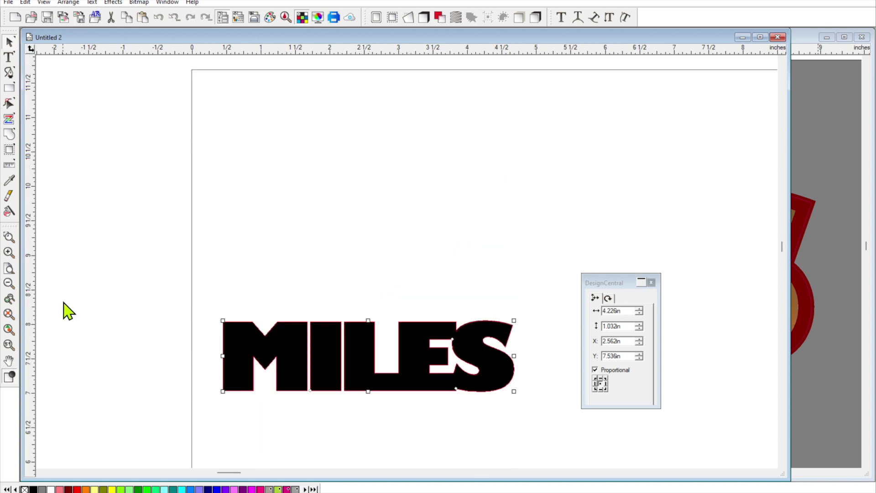
Move the Spider-Man picture next to MILES and place MILES just below it.
click(8, 284)
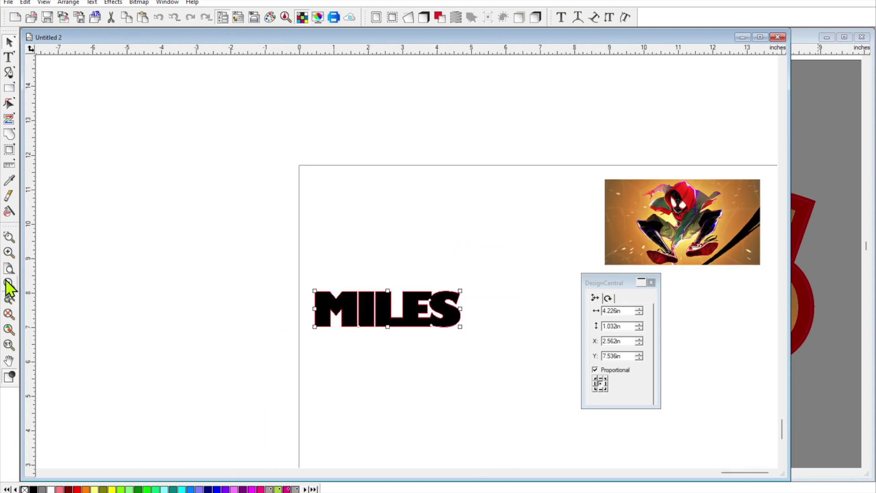
click(650, 229)
drag(651, 229, 365, 234)
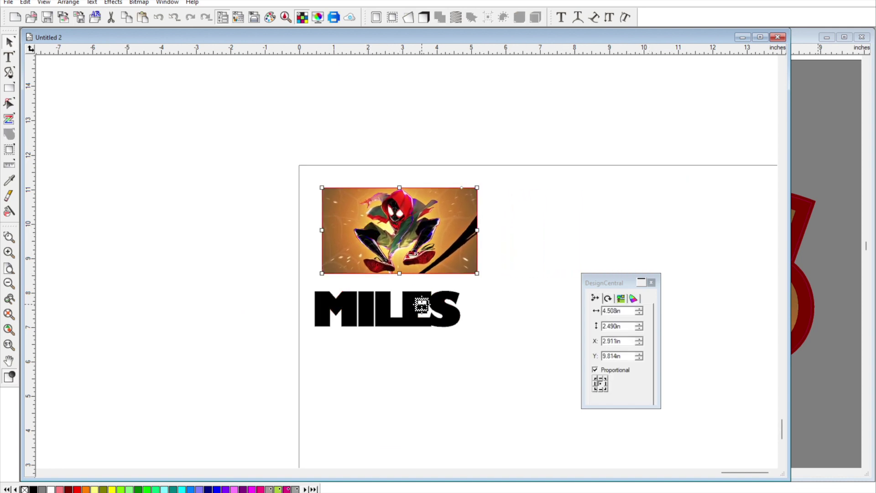
drag(422, 302, 435, 277)
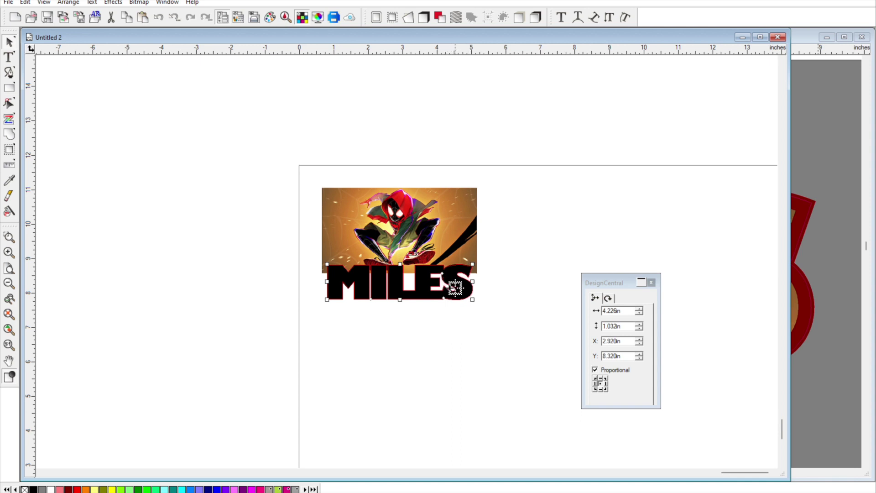
drag(424, 293, 431, 314)
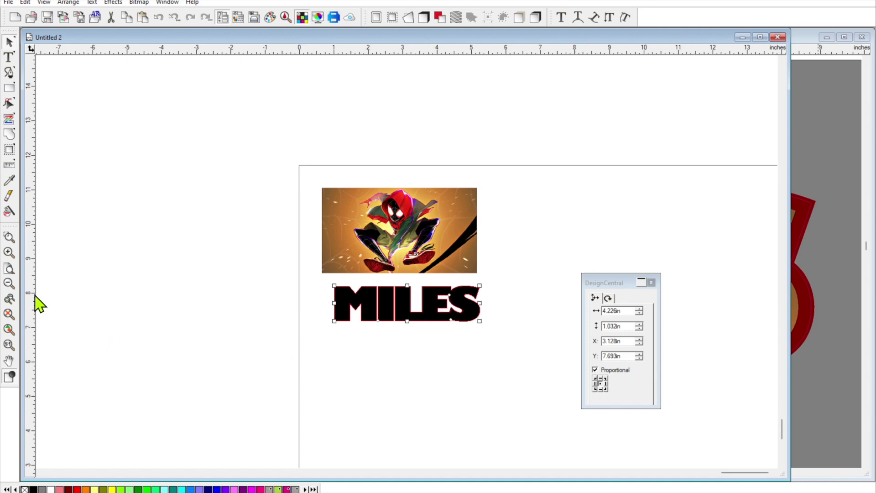
Place MILES across the top of the Spider-Man picture at X 3.009 in, Y 10.526 in.
click(13, 253)
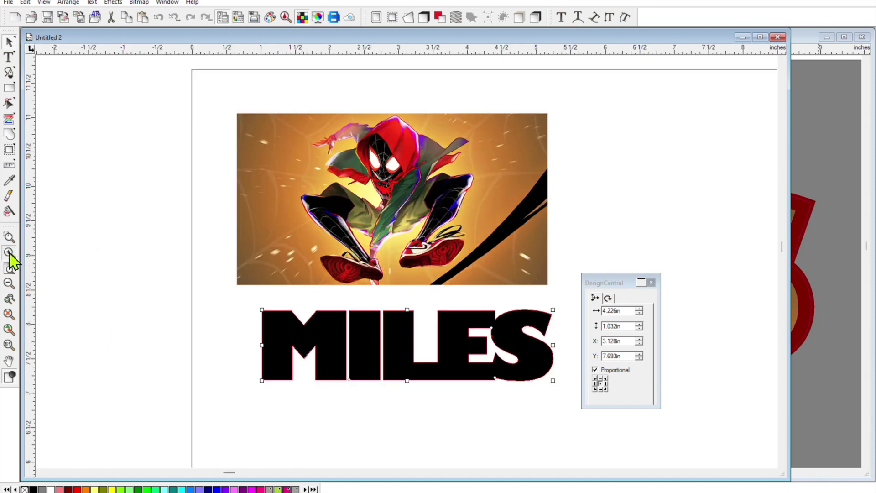
click(10, 253)
click(9, 285)
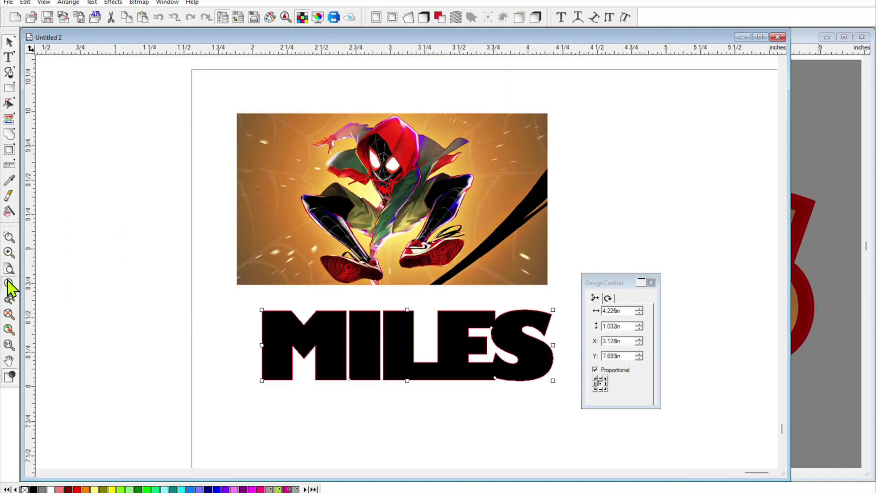
drag(395, 352, 379, 169)
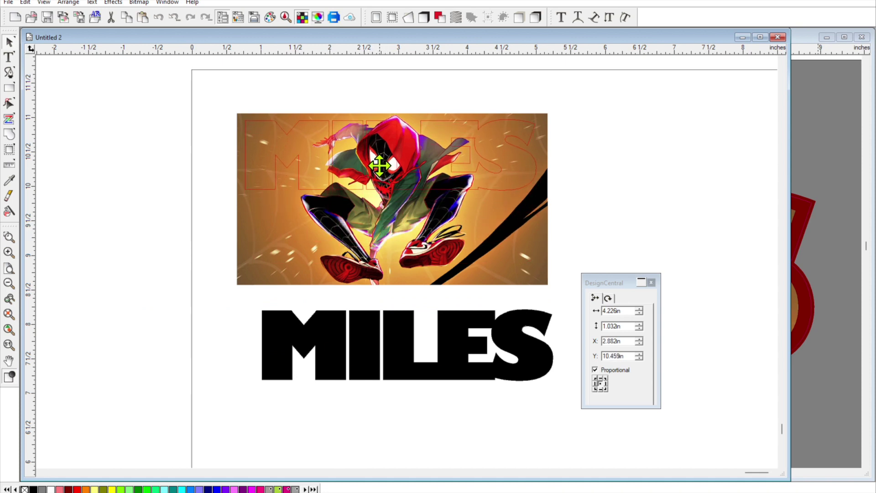
drag(379, 165, 385, 161)
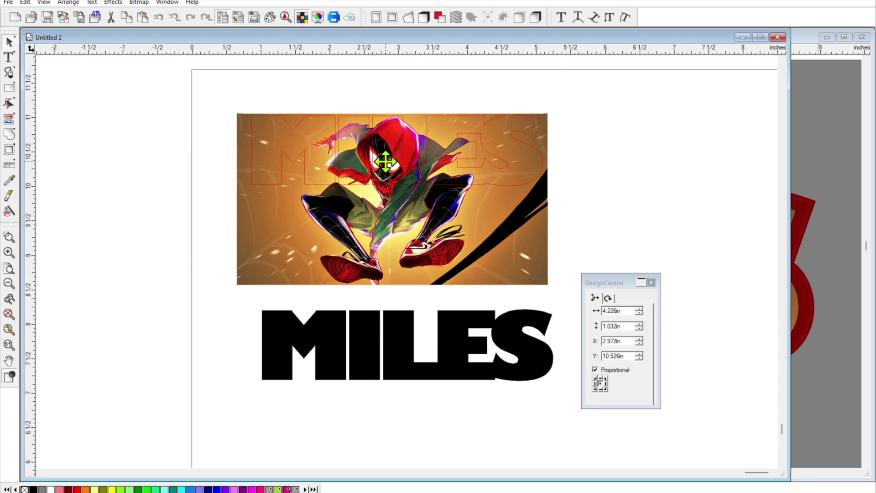
drag(385, 161, 388, 161)
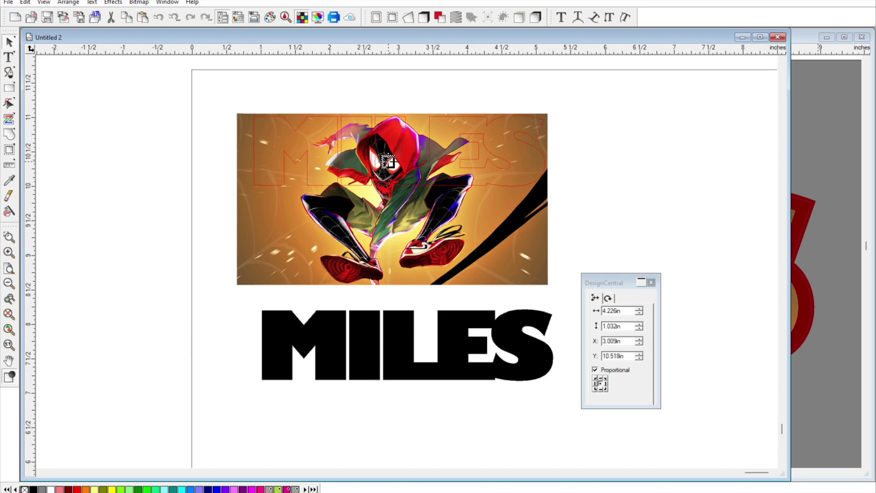
drag(388, 161, 388, 161)
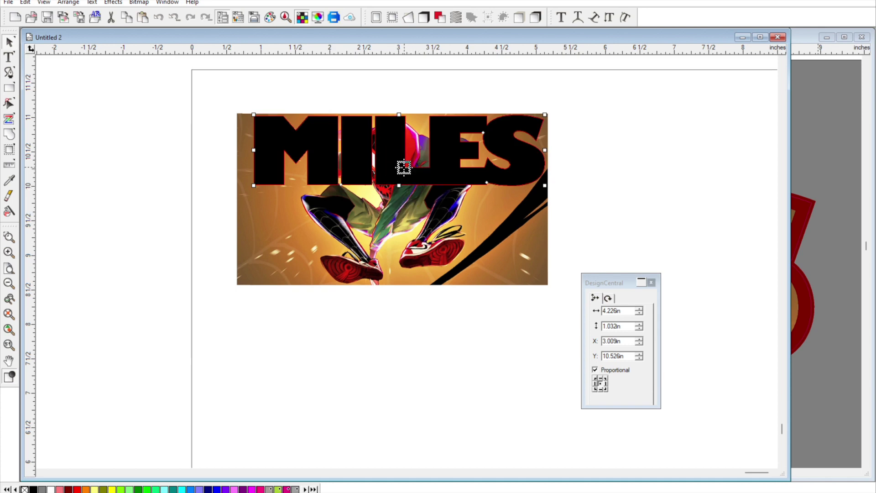
Select both the Spider-Man picture and the MILES shape together for masking.
click(319, 334)
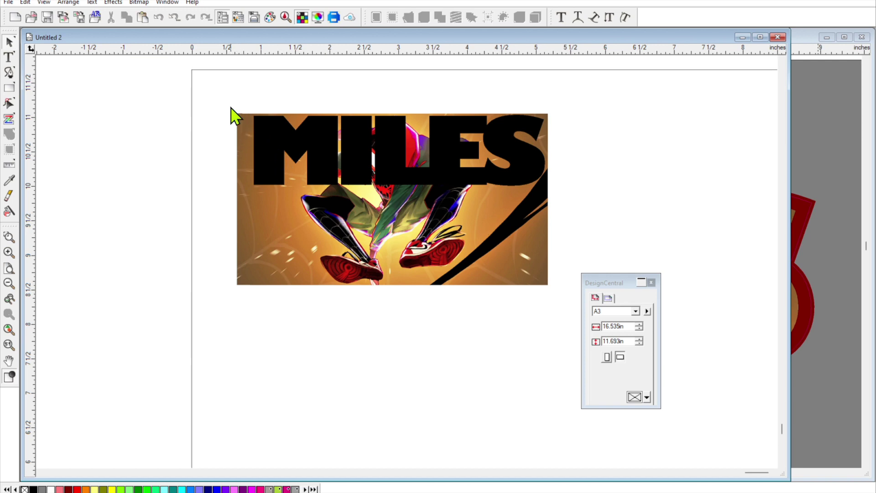
drag(212, 100, 573, 321)
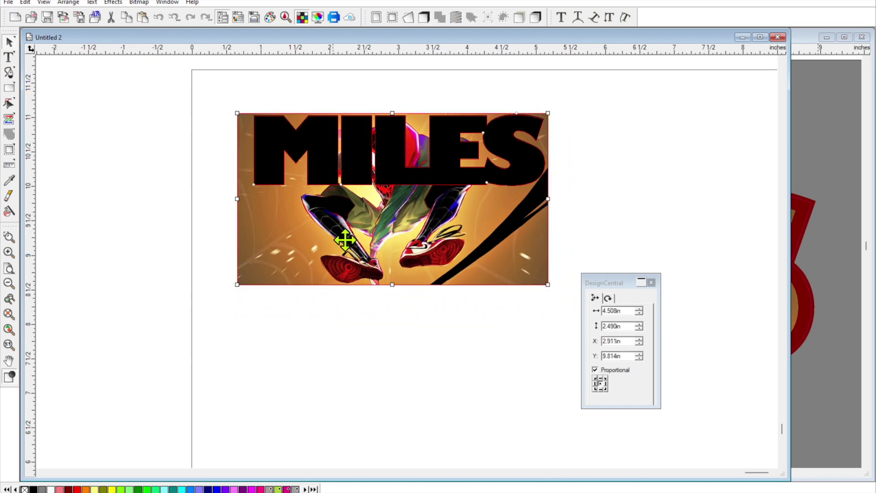
right_click(317, 195)
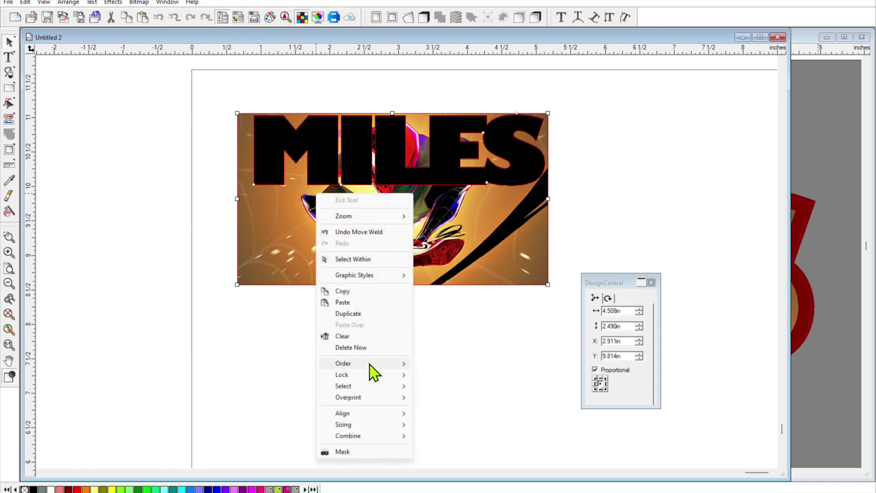
Mask the picture inside the MILES letters and move it down to X 2.942 in, Y 8.648 in.
click(347, 452)
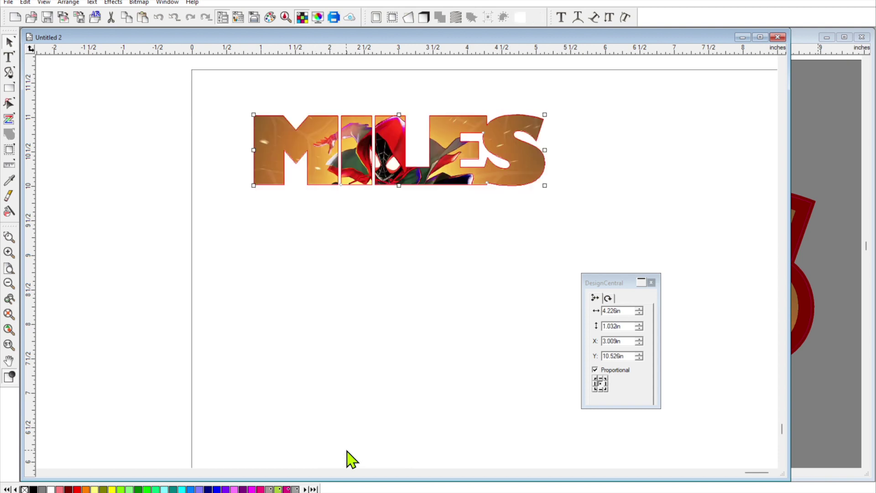
scroll(416, 304, up, 2)
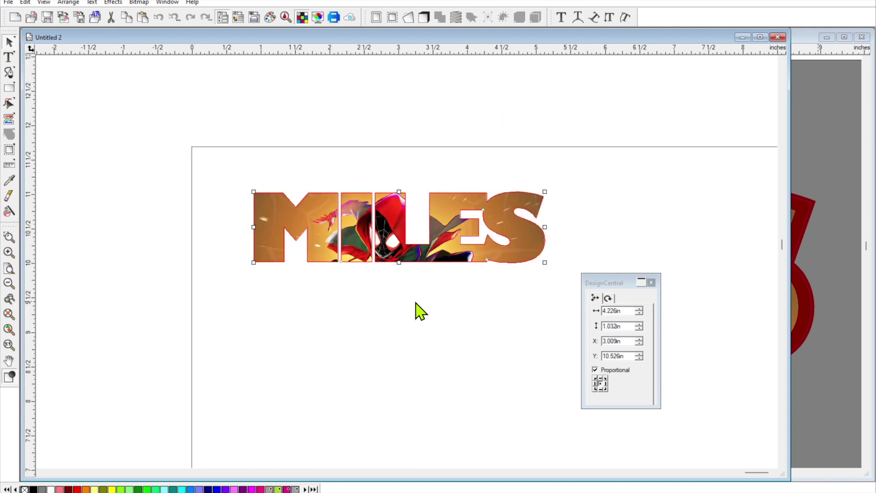
scroll(415, 300, down, 2)
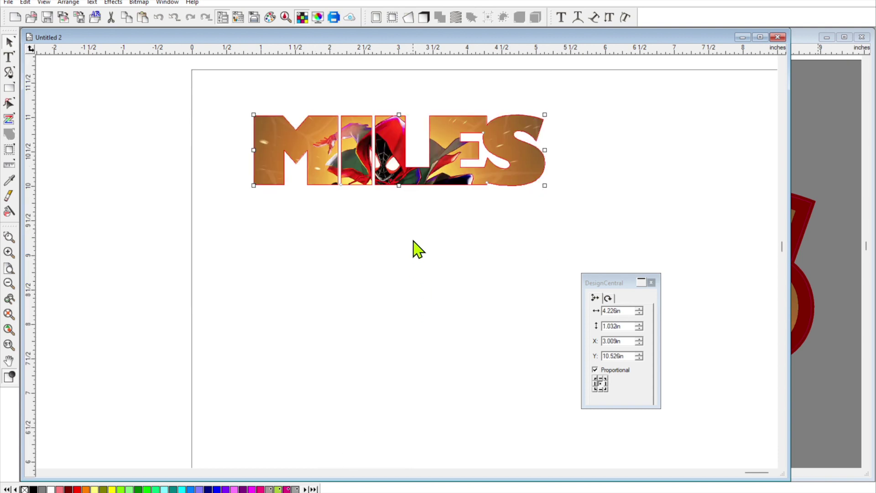
drag(397, 161, 393, 290)
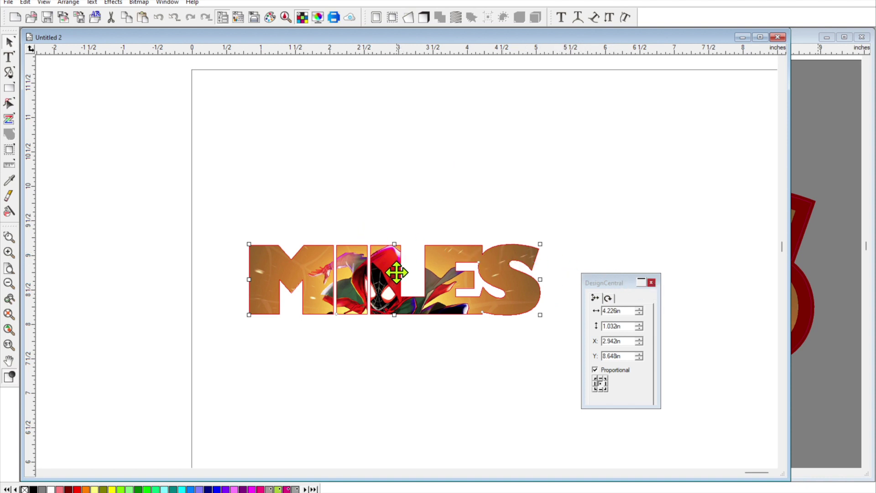
click(114, 3)
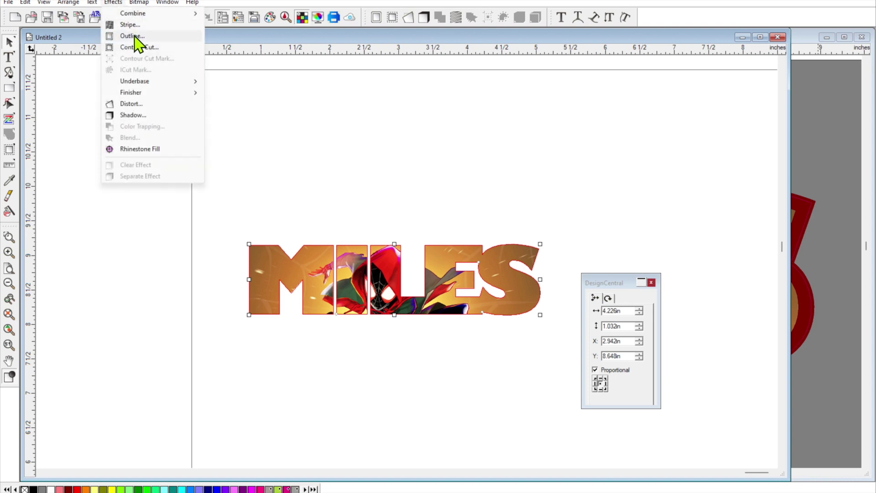
Apply an Outline effect, then undo back to before the mask.
click(132, 36)
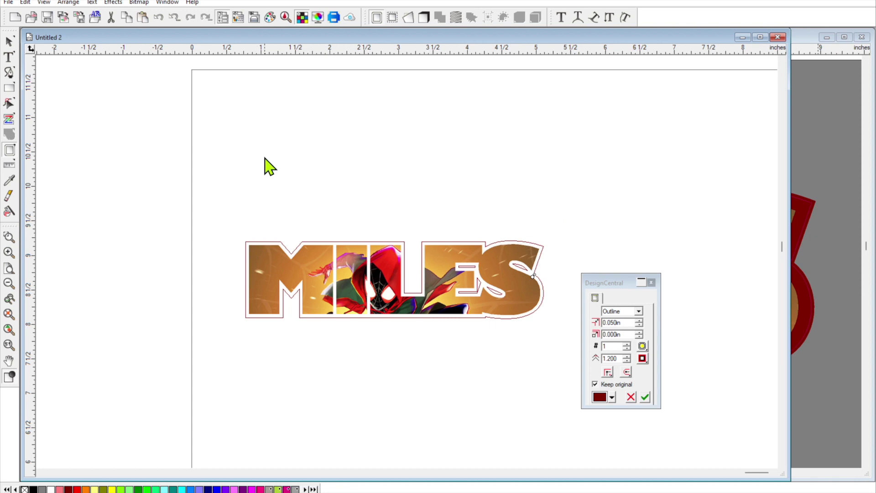
key(ctrl+z)
key(ctrl+z)
key(ctrl+z)
key(ctrl+z)
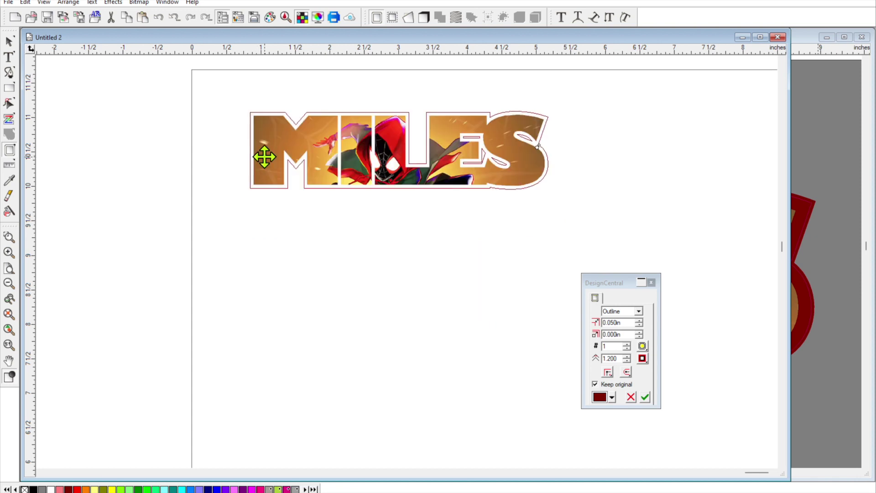
key(ctrl+z)
key(ctrl+z)
key(ctrl+z)
key(ctrl+z)
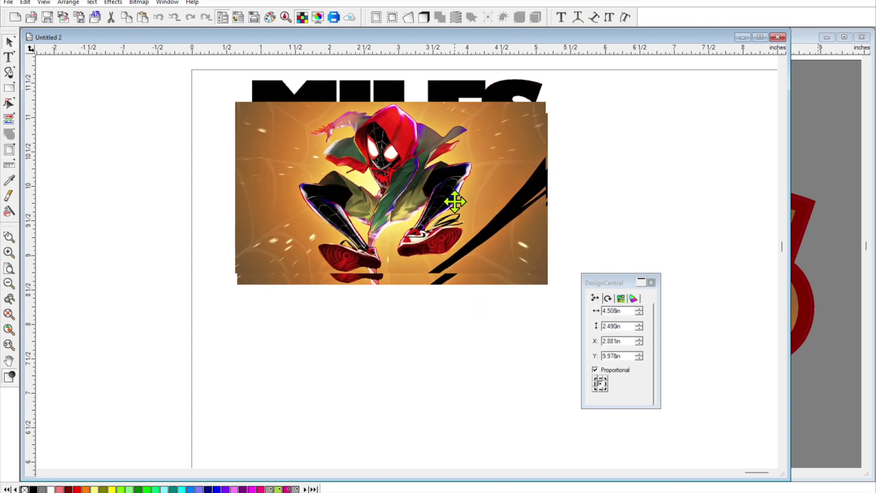
key(ctrl+z)
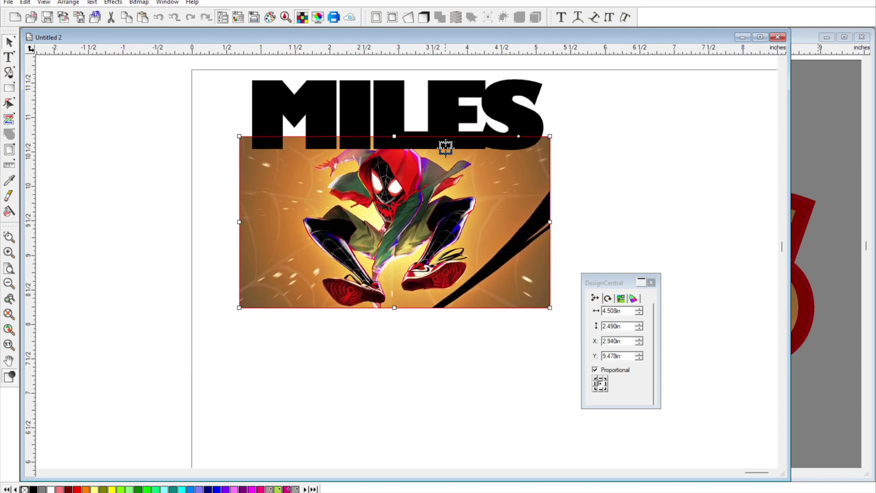
Move MILES over Spider-Man's face and mask the picture inside the letters again.
drag(443, 123, 441, 174)
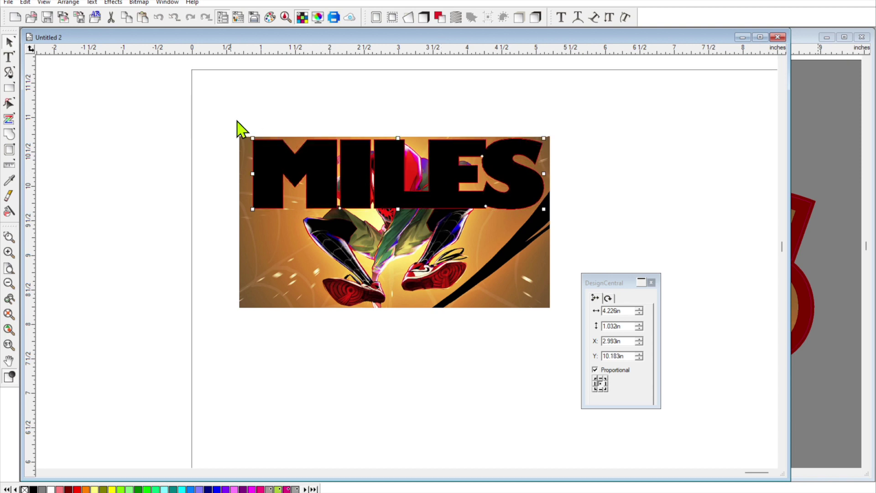
drag(217, 111, 552, 329)
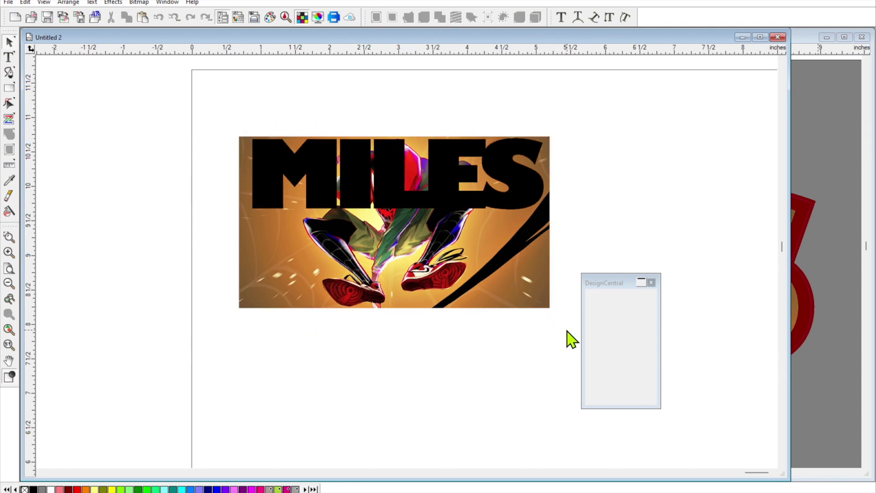
right_click(463, 263)
click(493, 258)
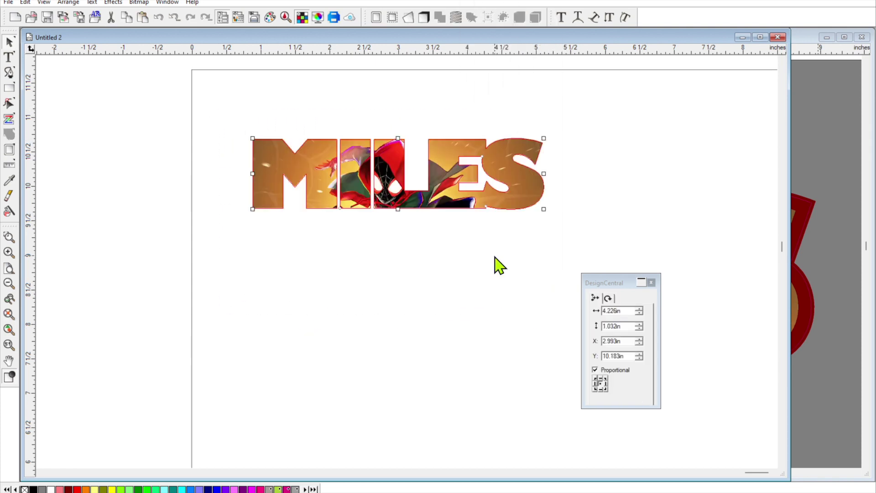
Scale the masked MILES artwork proportionally to 10 in wide (2.442 in tall).
double_click(607, 310)
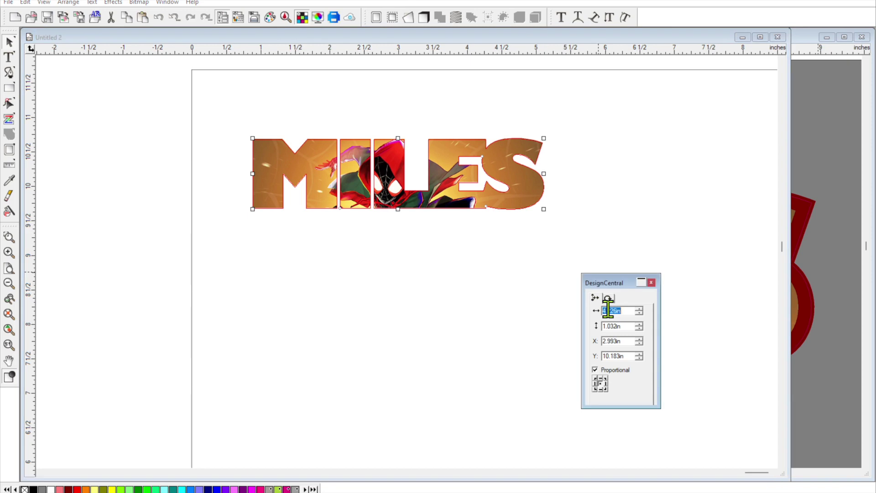
text(10)
key(Return)
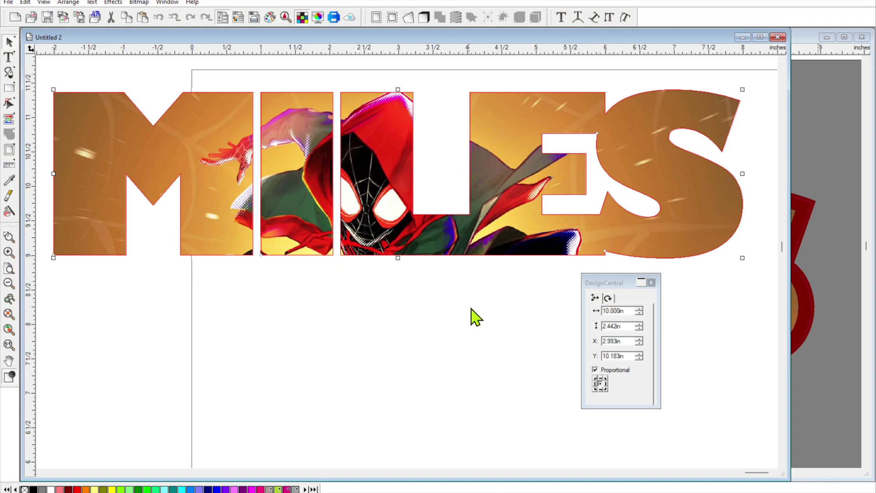
click(113, 2)
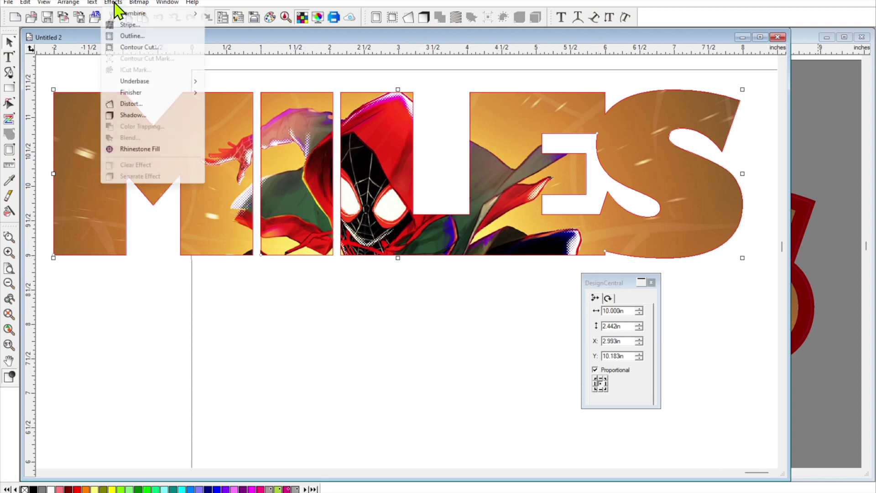
Add an Outline effect around MILES with a 0.150in offset, lowering the 1.200 setting to 1.100.
click(132, 36)
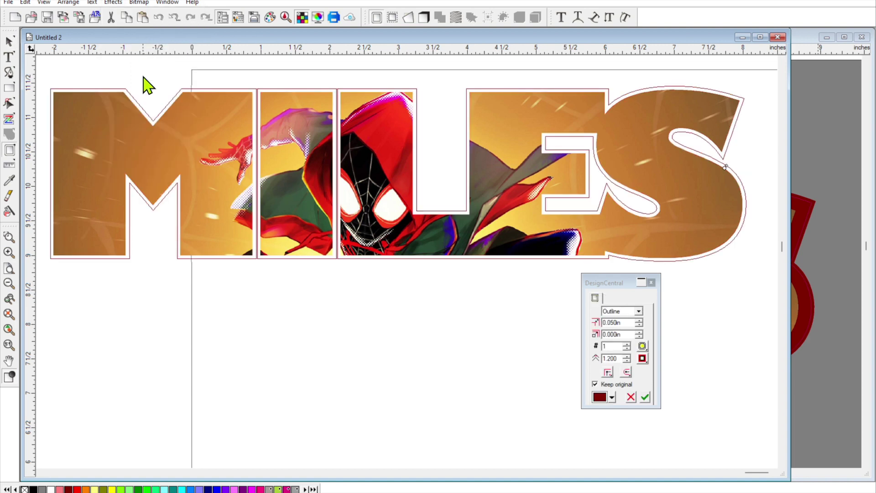
click(9, 284)
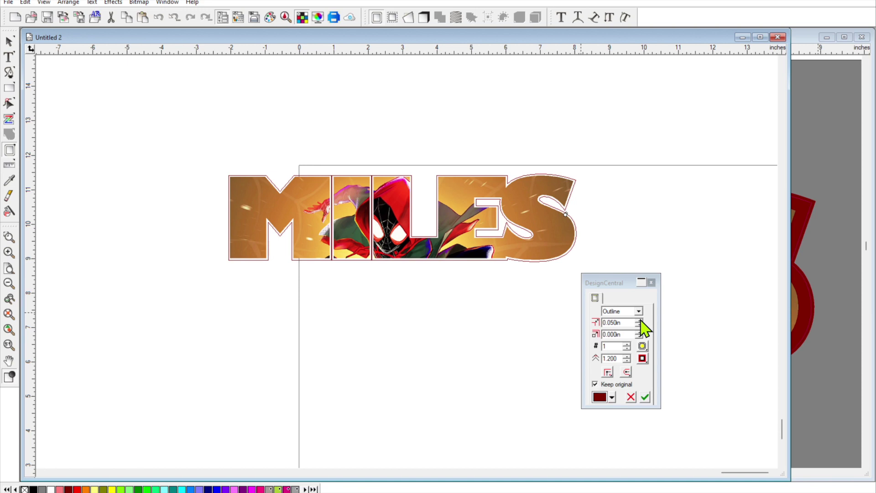
click(638, 320)
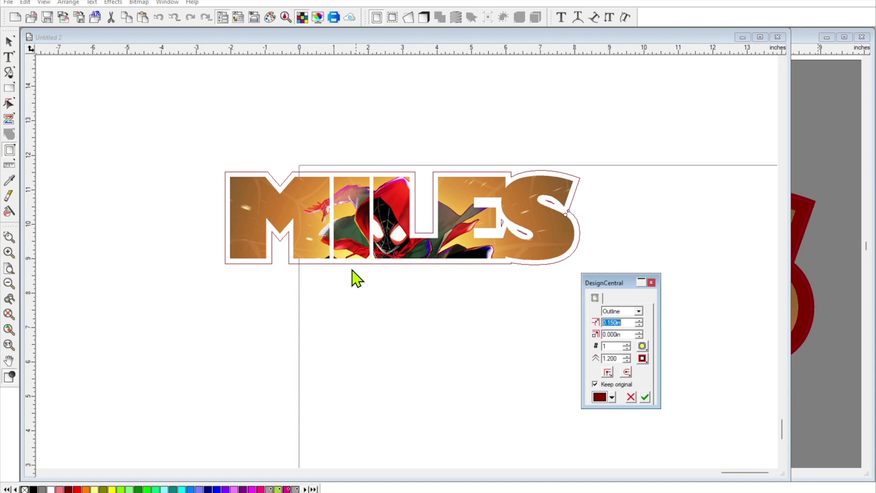
click(626, 361)
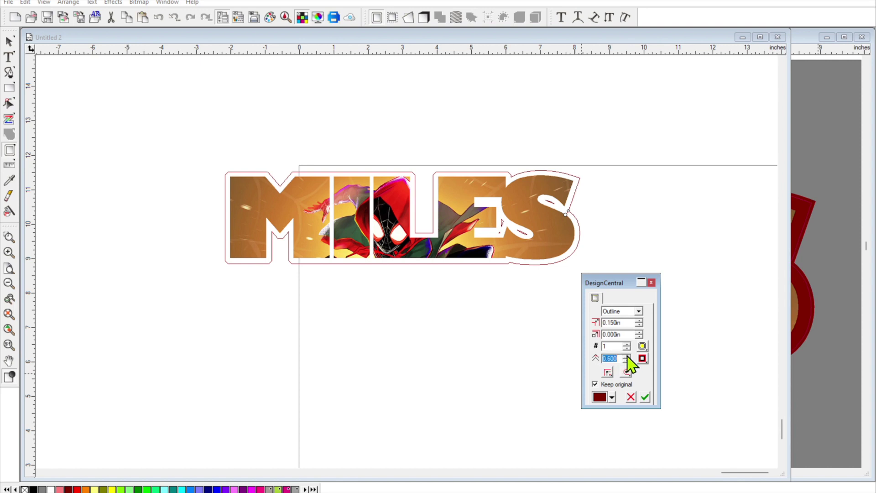
Raise the MILES outline's miter limit to 1.200.
click(628, 356)
click(612, 396)
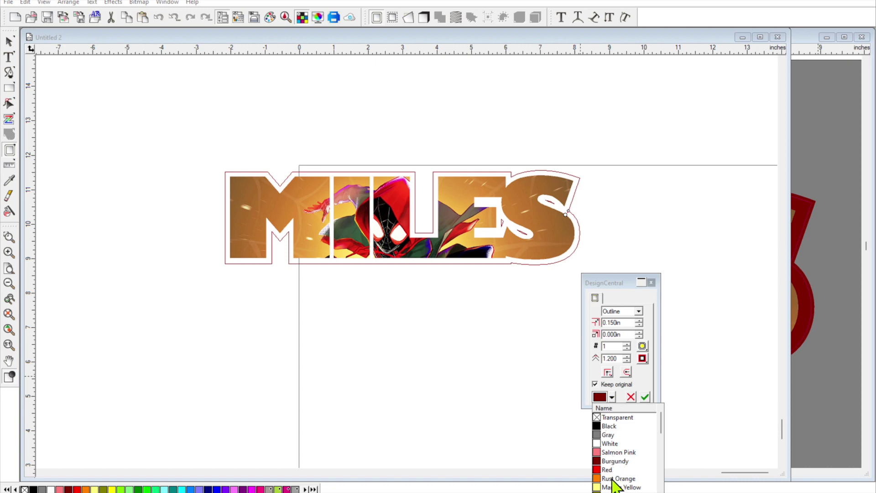
Apply the outline in Burgundy and deselect the MILES design.
click(620, 461)
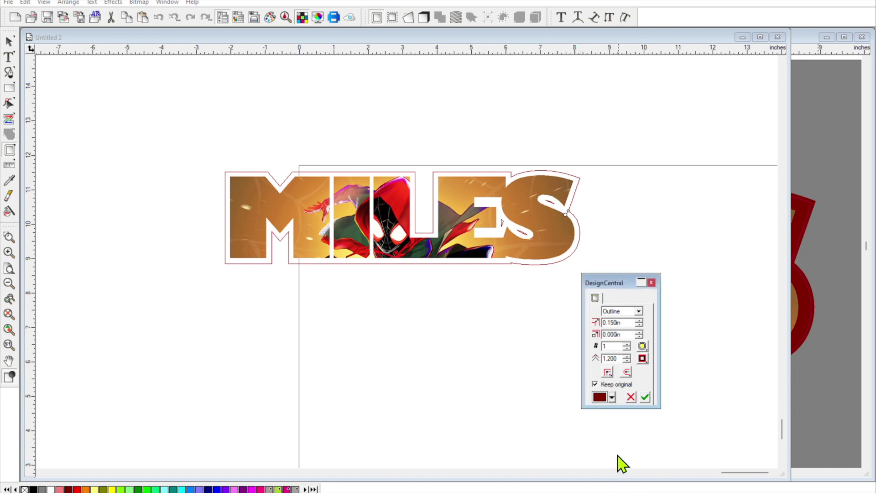
click(645, 397)
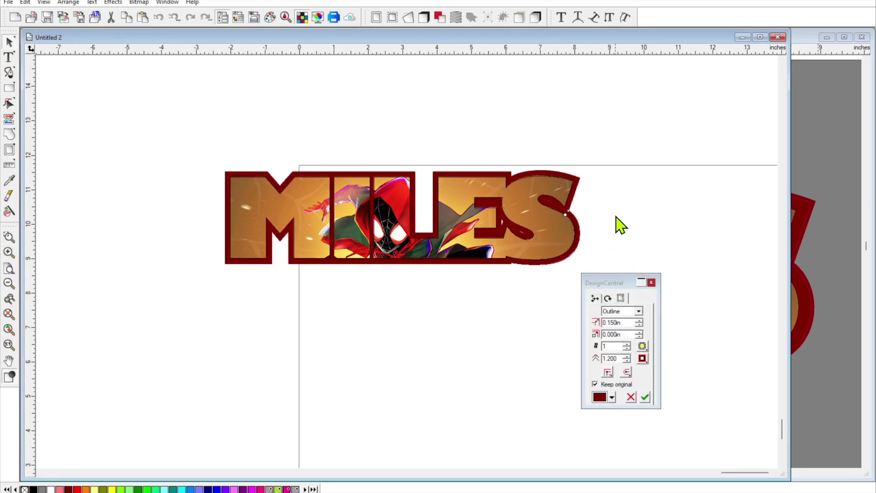
click(634, 229)
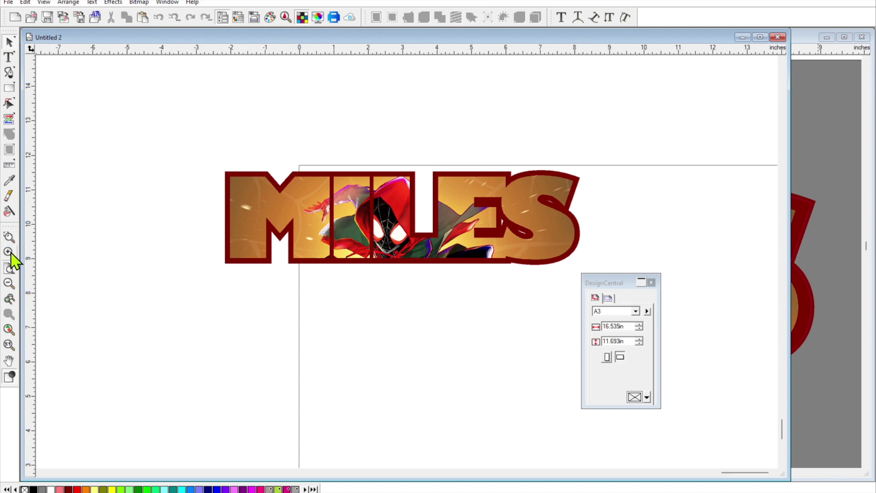
Zoom in on the outlined MILES artwork and select the whole 10.301 x 2.742 in design.
click(9, 238)
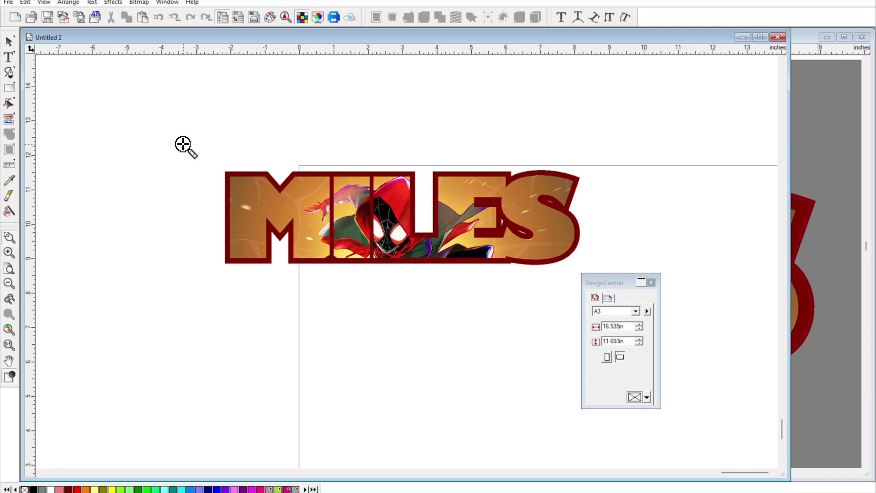
drag(183, 145, 570, 300)
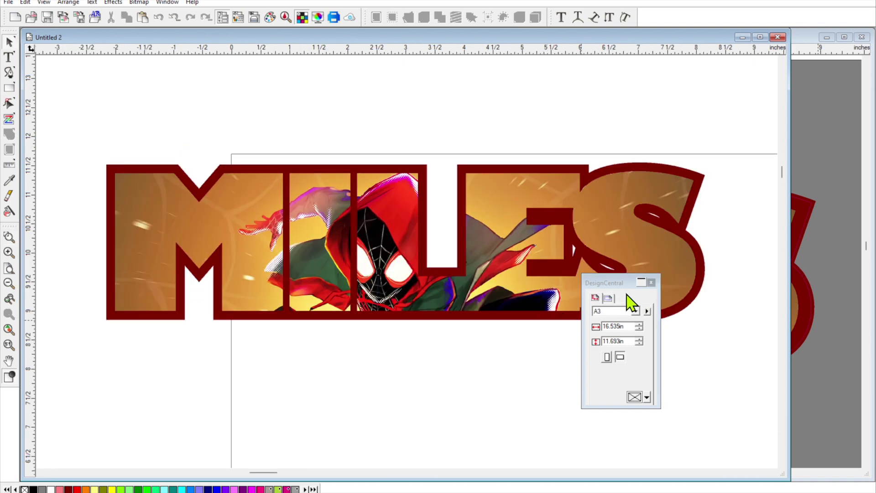
drag(616, 284, 685, 352)
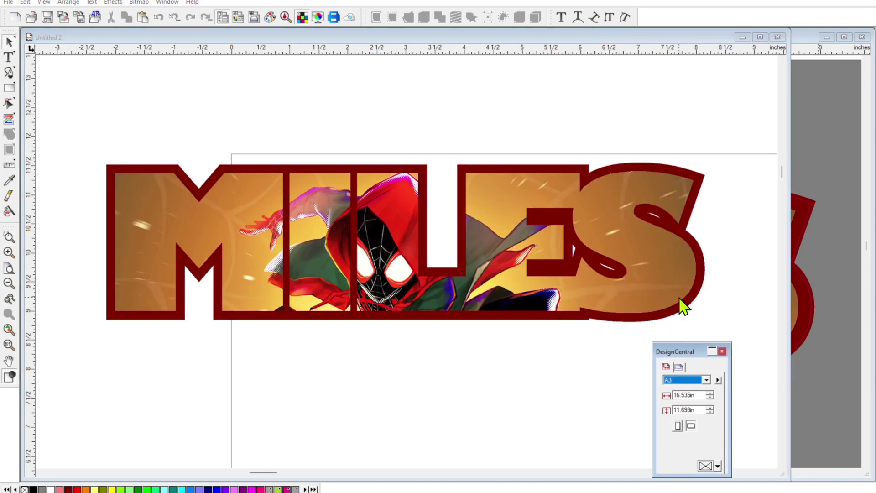
click(275, 224)
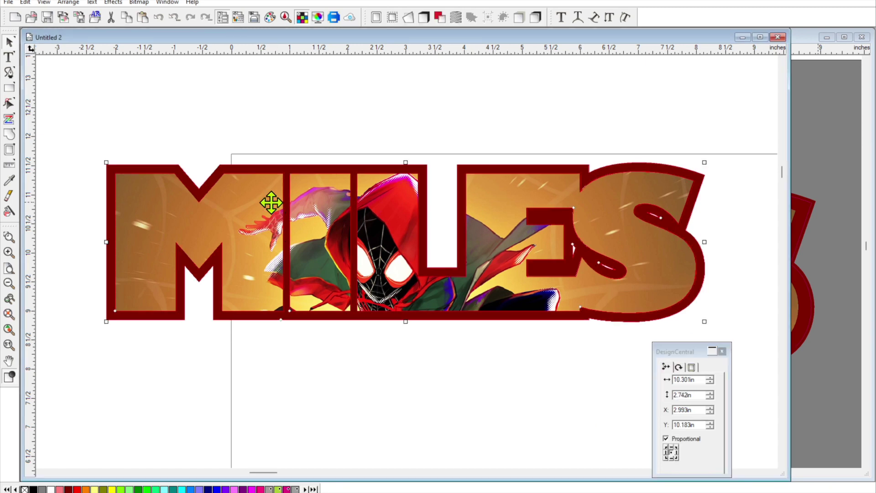
click(113, 2)
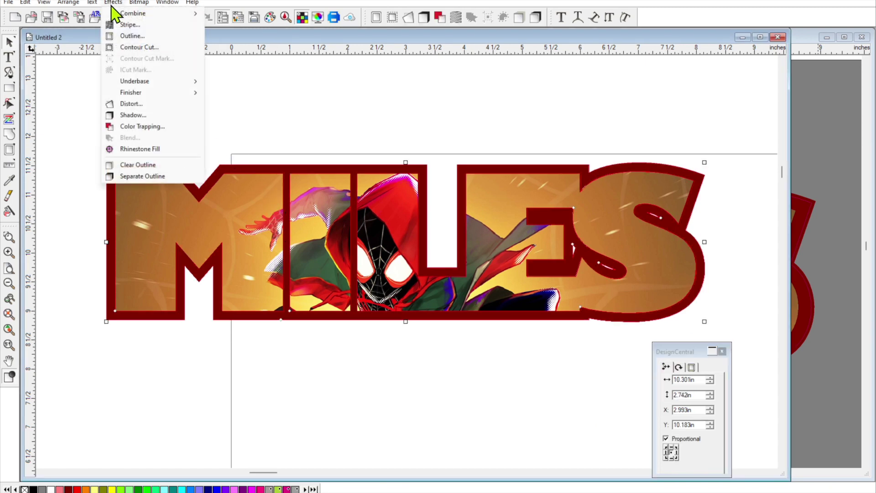
Apply a contour cut around MILES with a 0.030in offset, checking it up close.
click(141, 48)
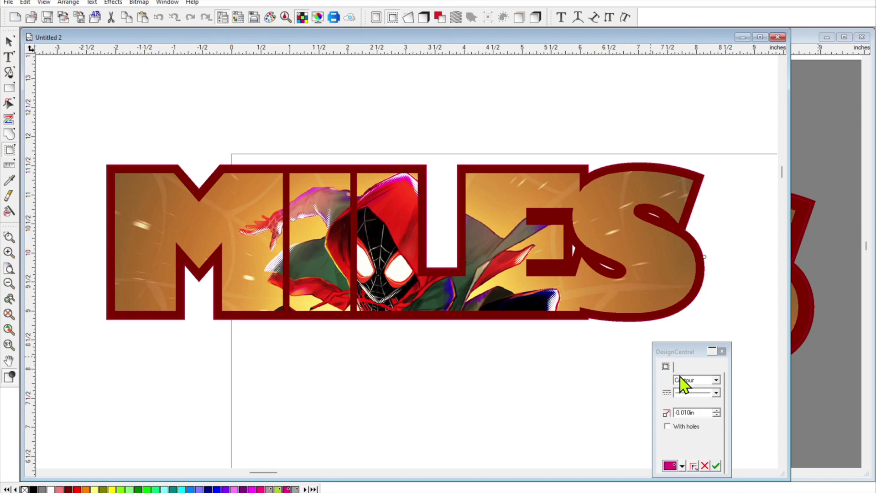
drag(688, 352, 713, 321)
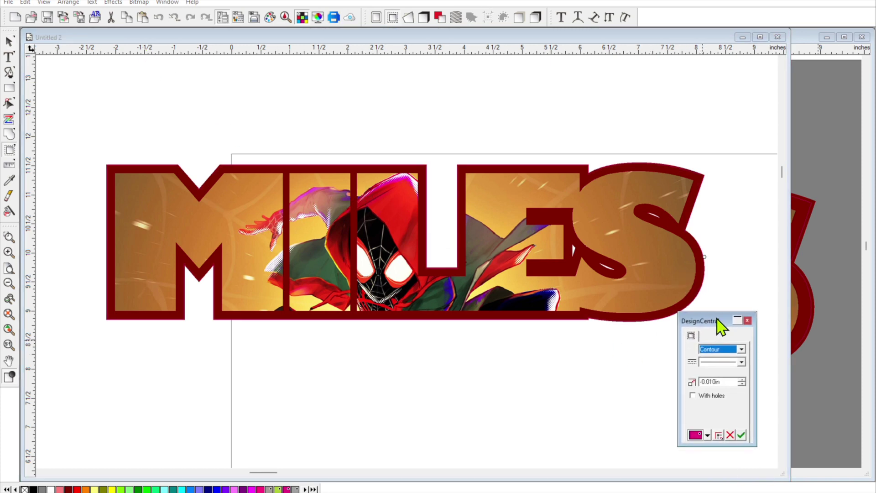
click(742, 380)
click(743, 379)
click(743, 380)
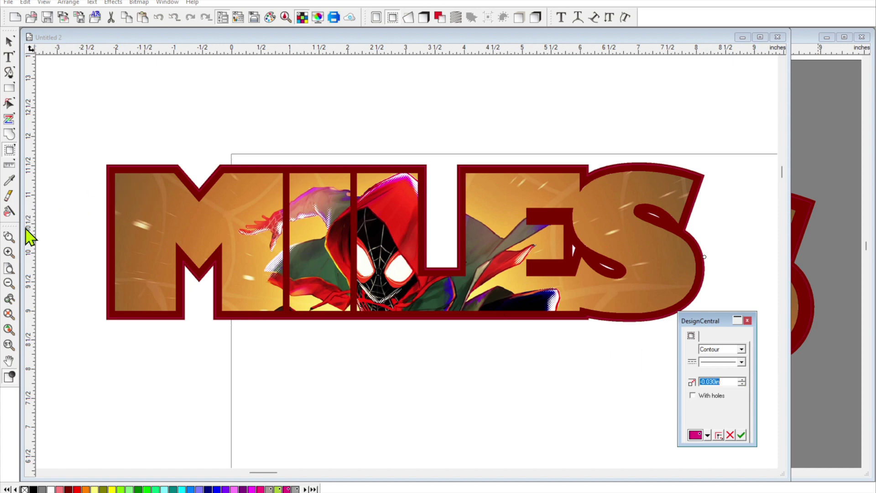
click(9, 236)
drag(81, 147, 142, 221)
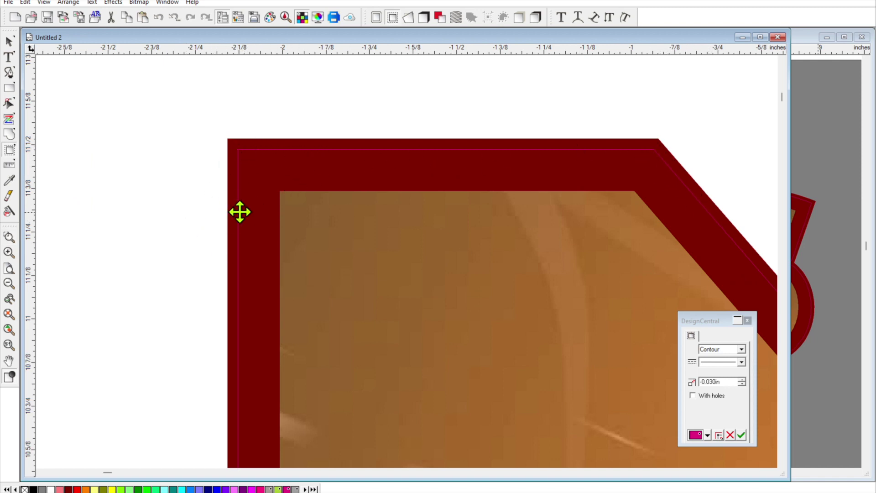
scroll(421, 197, down, 6)
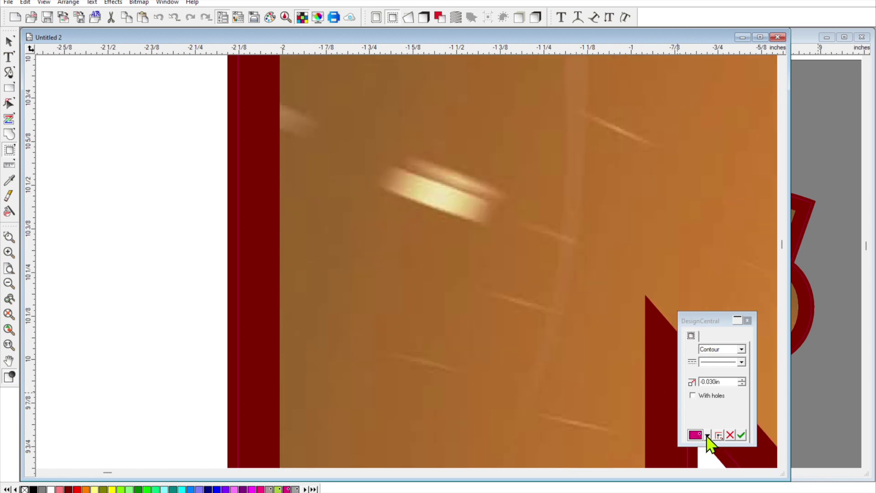
click(741, 434)
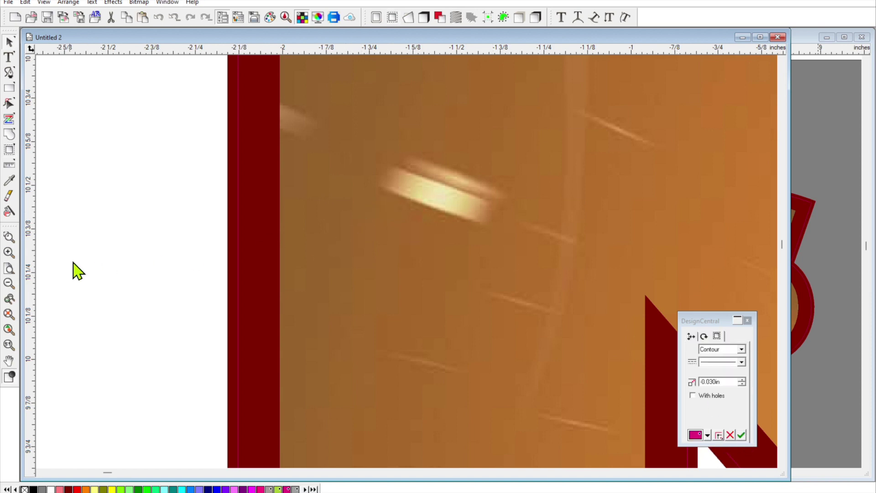
Zoom out and move the MILES design up and to the left.
click(9, 283)
click(9, 283)
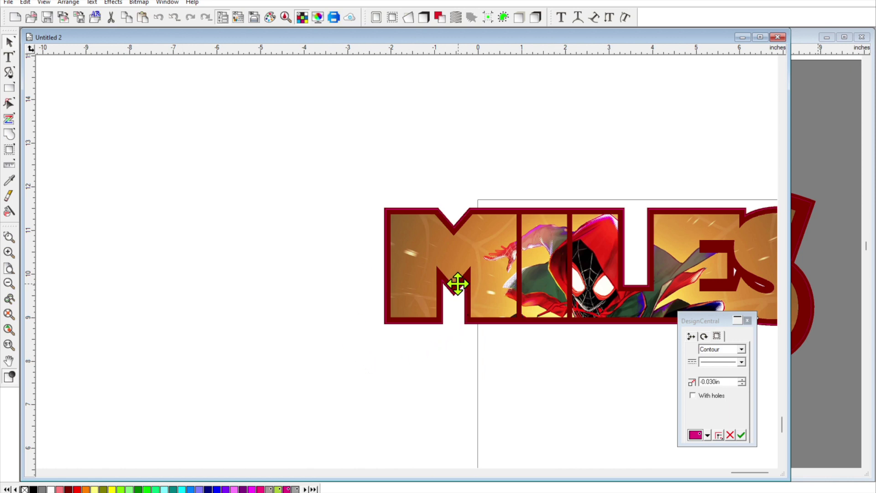
drag(609, 278, 357, 202)
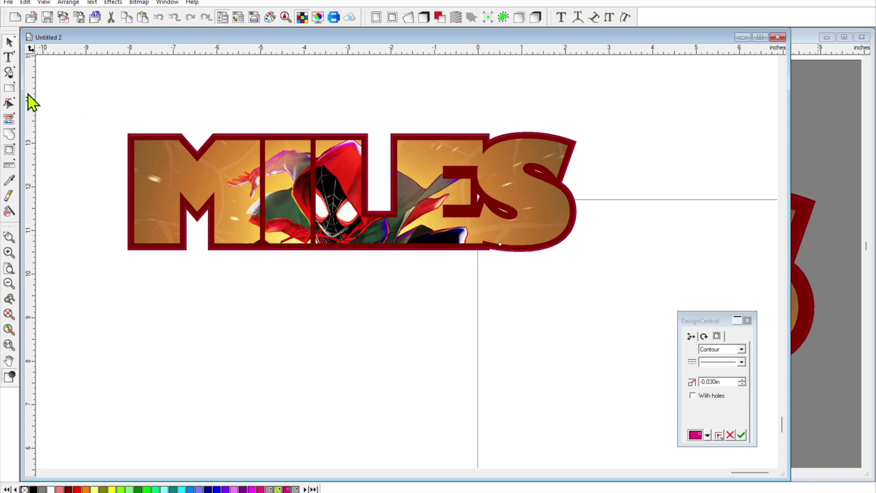
click(9, 59)
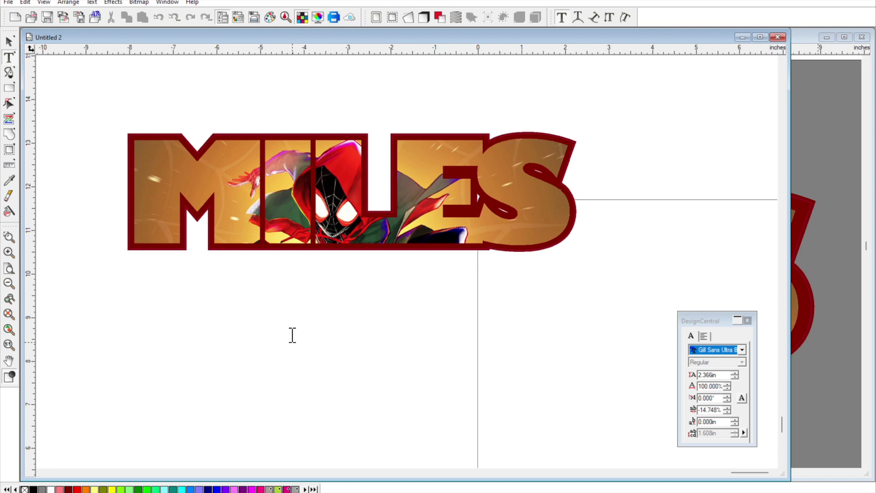
text(CA)
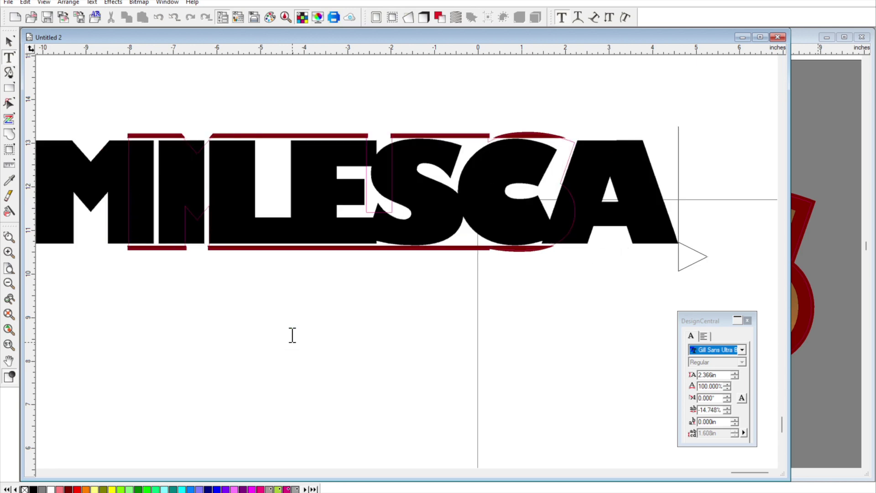
text(R)
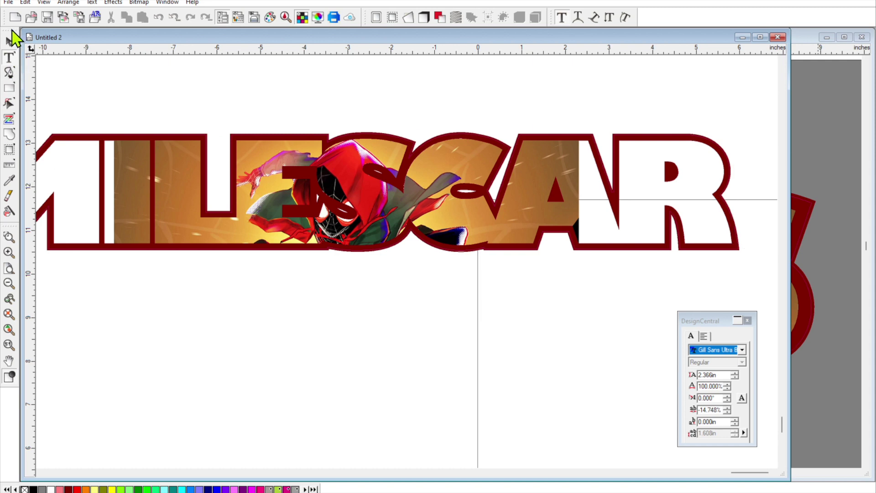
click(10, 41)
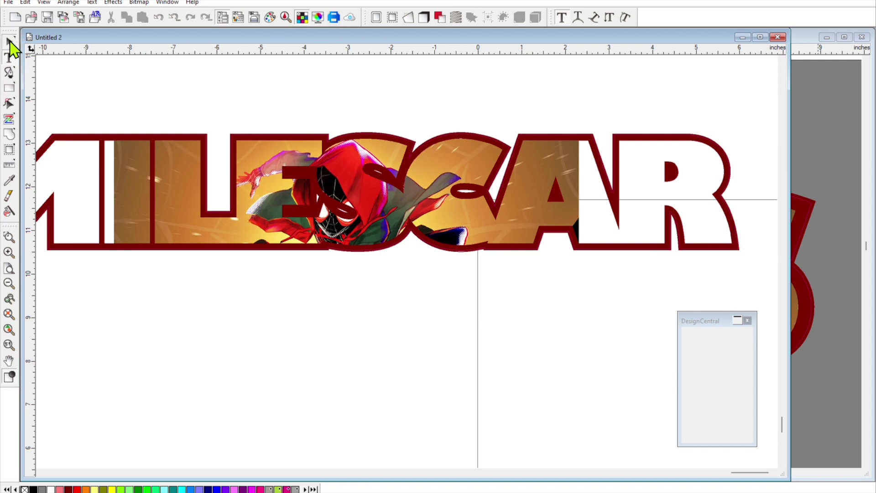
click(553, 157)
drag(648, 172, 510, 313)
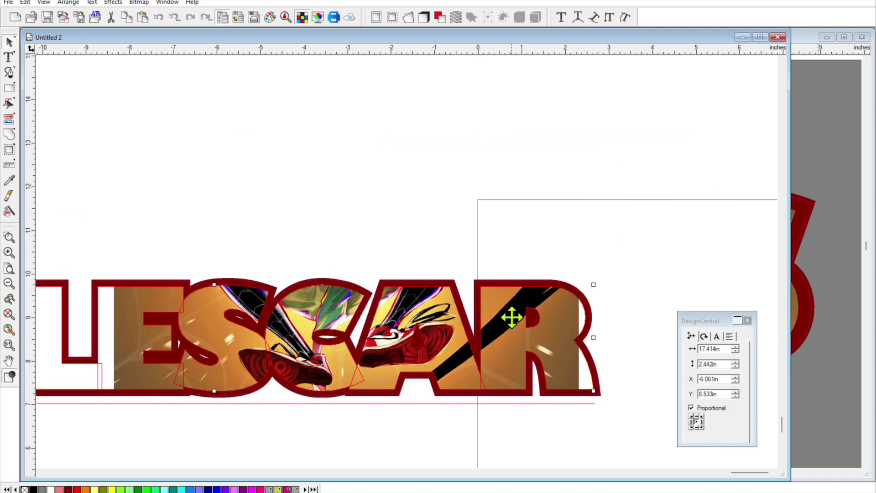
key(ctrl+z)
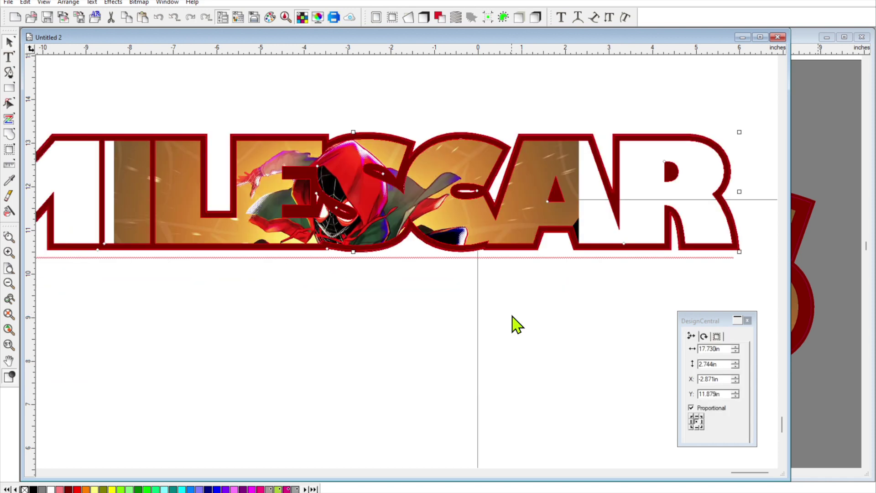
key(ctrl+z)
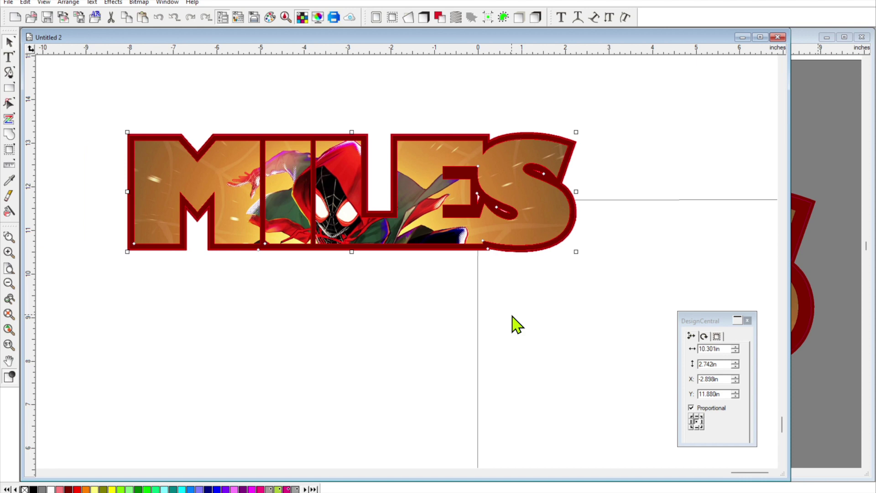
click(411, 322)
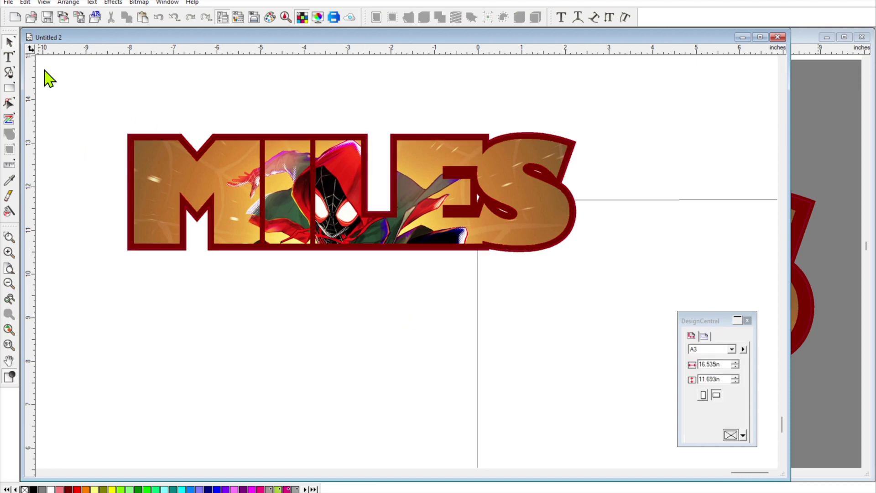
scroll(72, 143, down, 2)
Type CAR on the blank page and set it in Gill Sans Ultra Bold.
scroll(72, 142, down, 3)
click(8, 57)
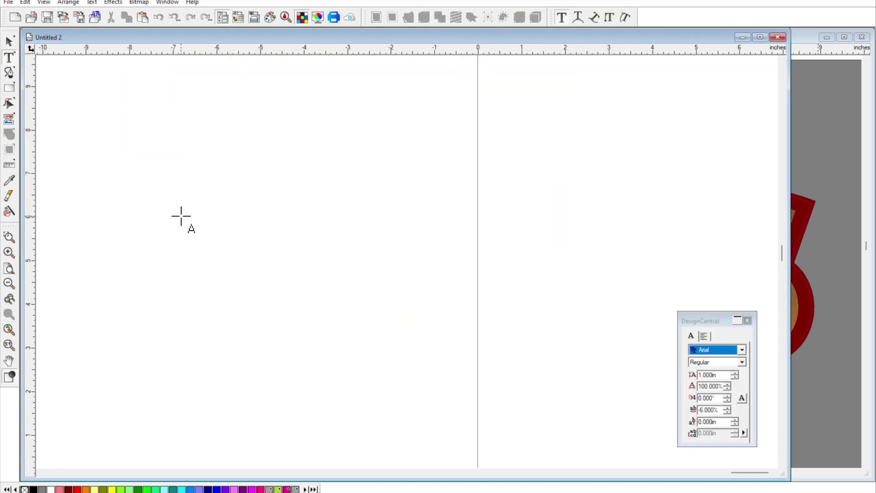
click(205, 257)
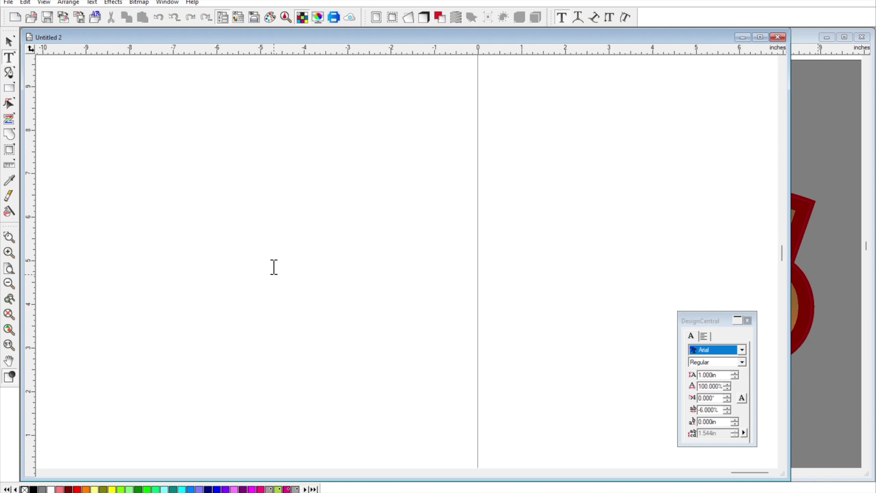
text(CAR)
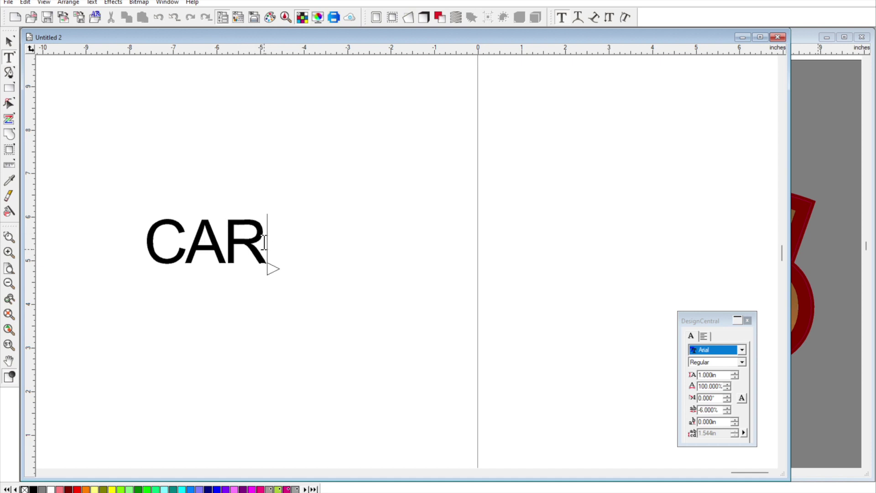
click(742, 350)
click(739, 172)
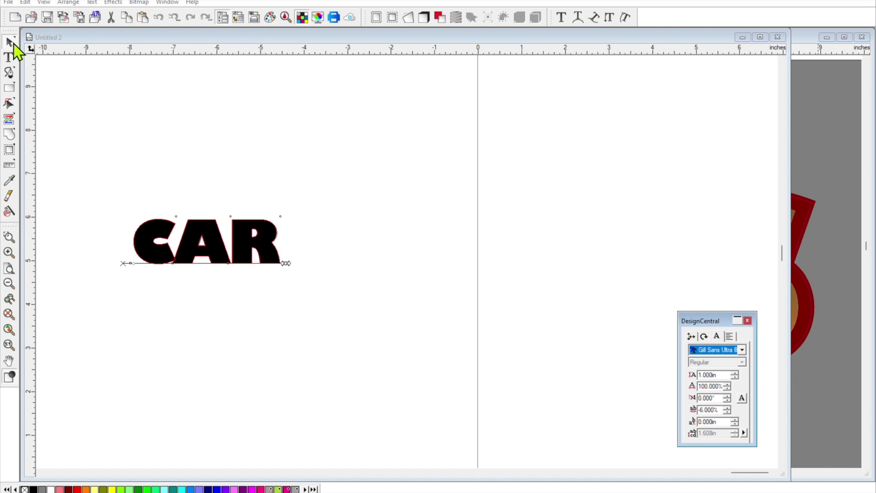
click(251, 245)
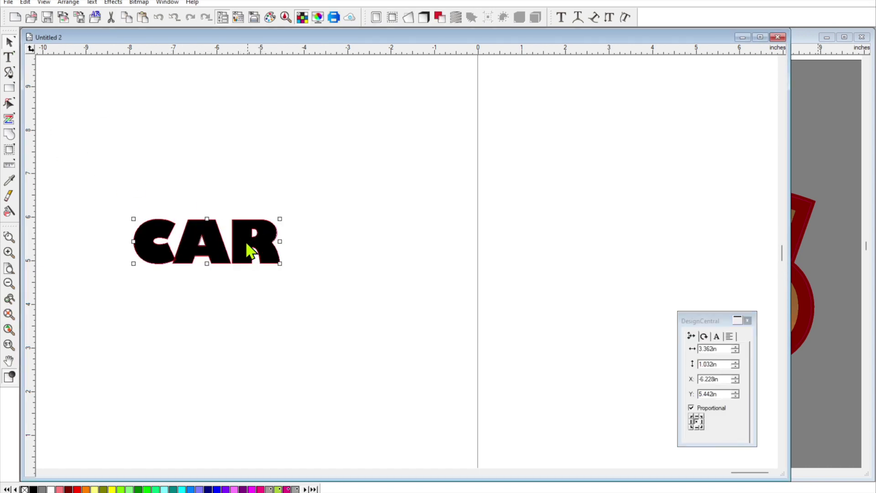
Scale CAR to about 7.48 in wide, centre it, and convert it to outlines.
drag(280, 218, 459, 166)
drag(362, 221, 390, 288)
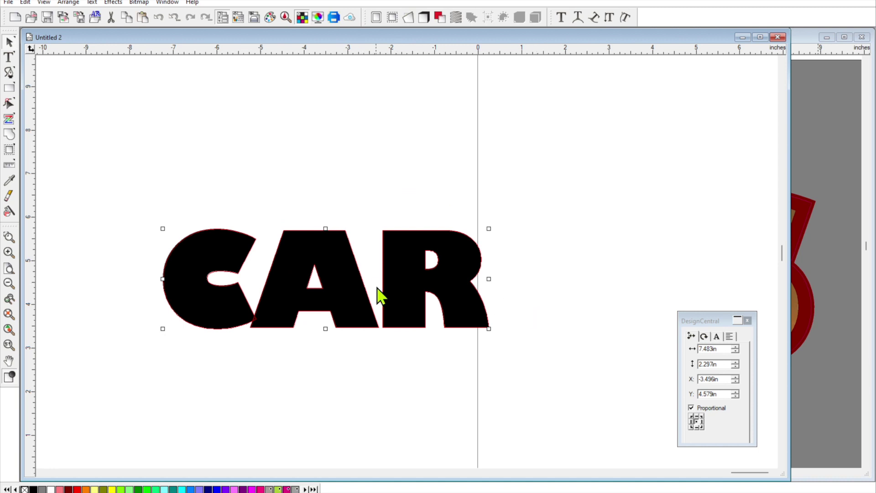
click(68, 2)
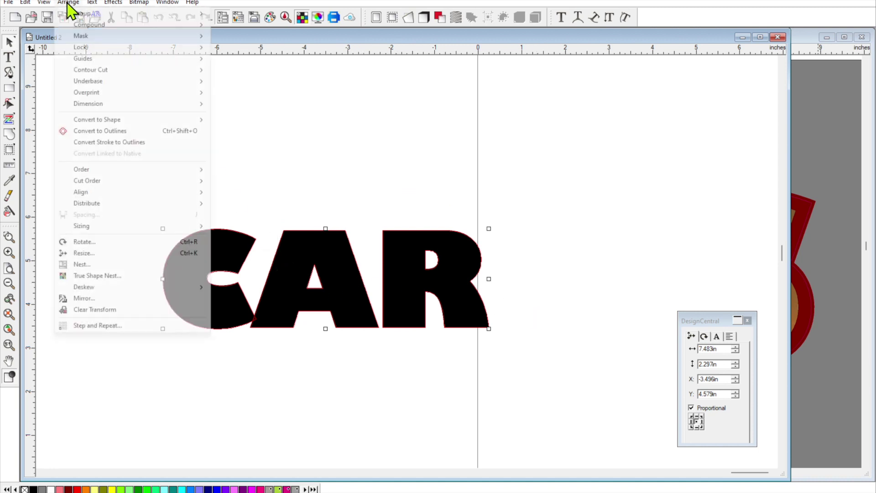
click(100, 132)
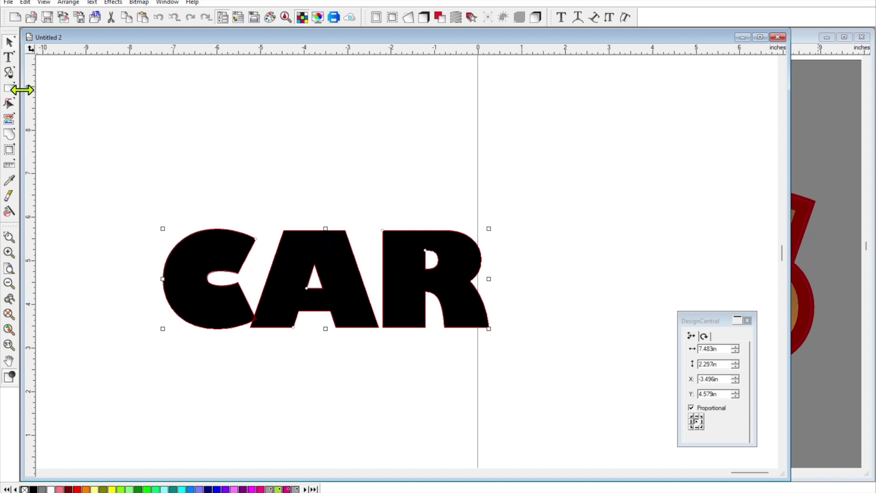
Switch to the subselect arrow and select the triangular hole inside the A.
click(15, 40)
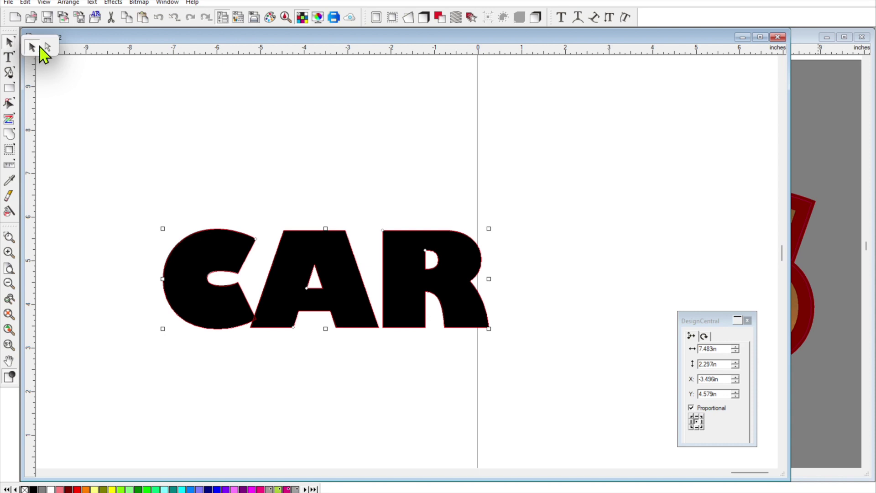
click(48, 47)
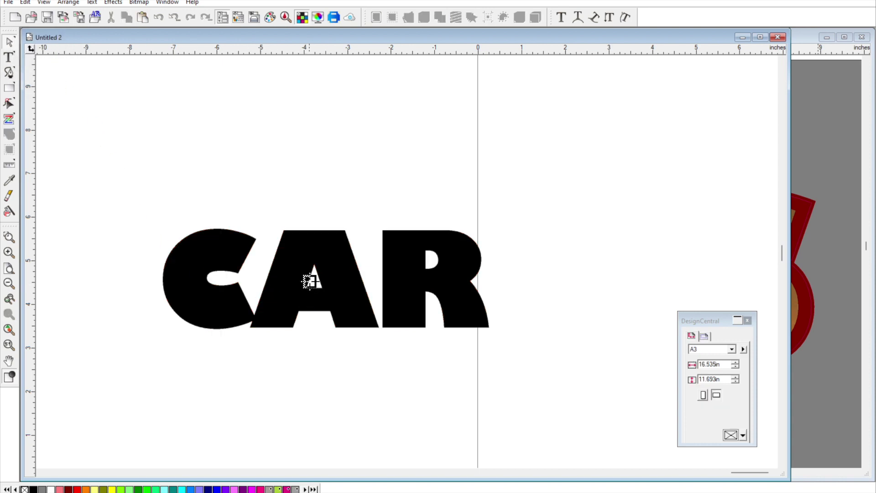
click(308, 281)
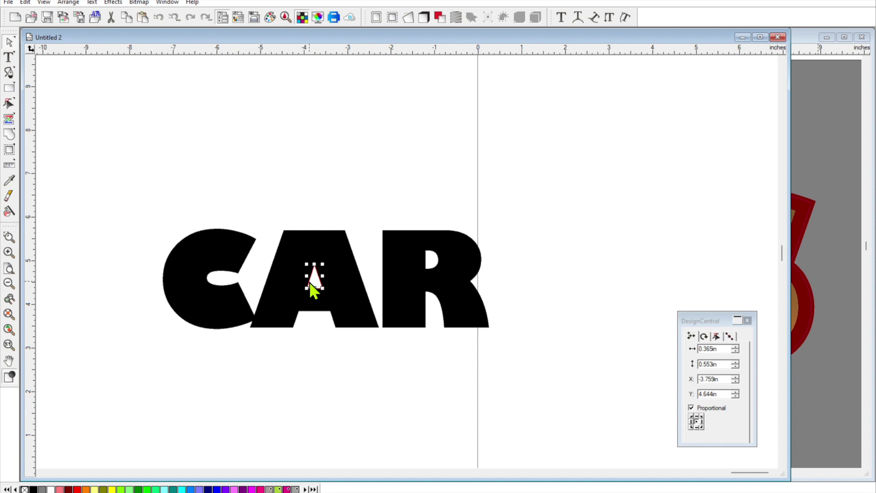
Delete the inner holes of the A and the R so both letters are solid.
key(Delete)
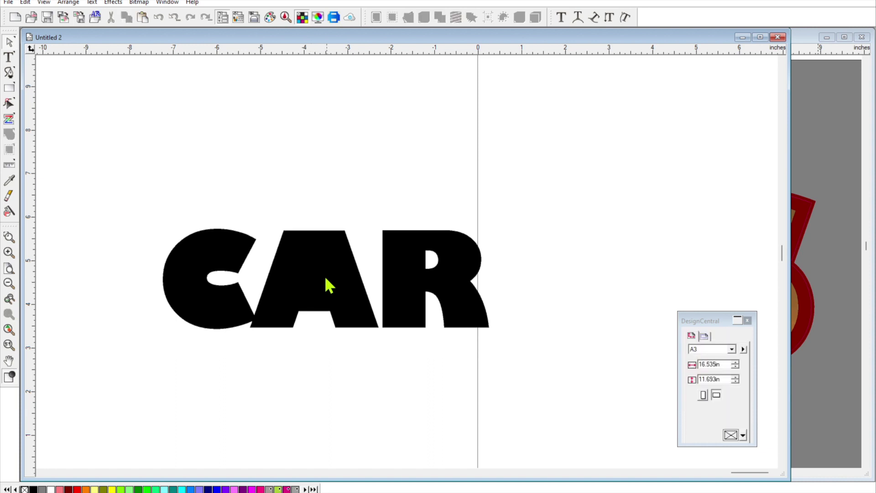
click(428, 259)
click(429, 260)
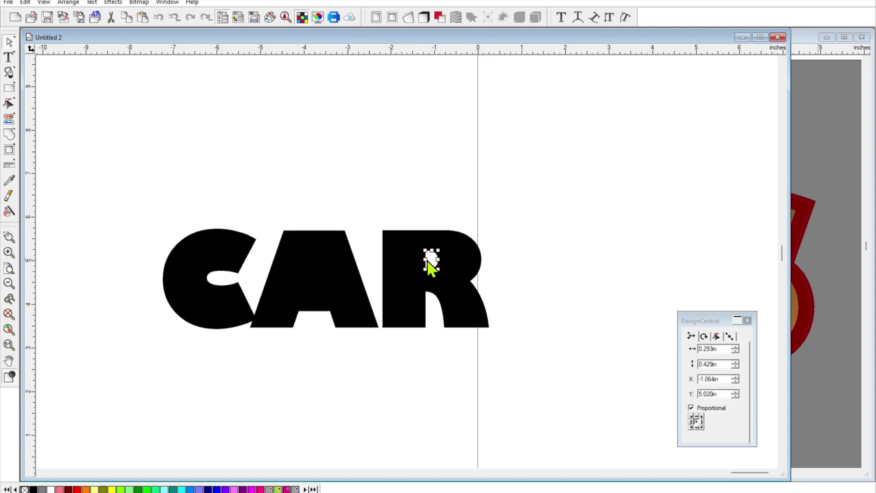
key(Delete)
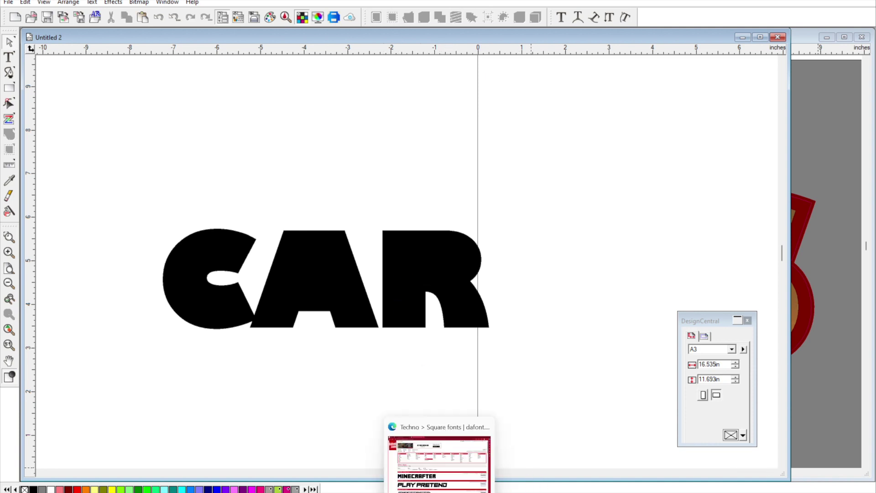
click(438, 456)
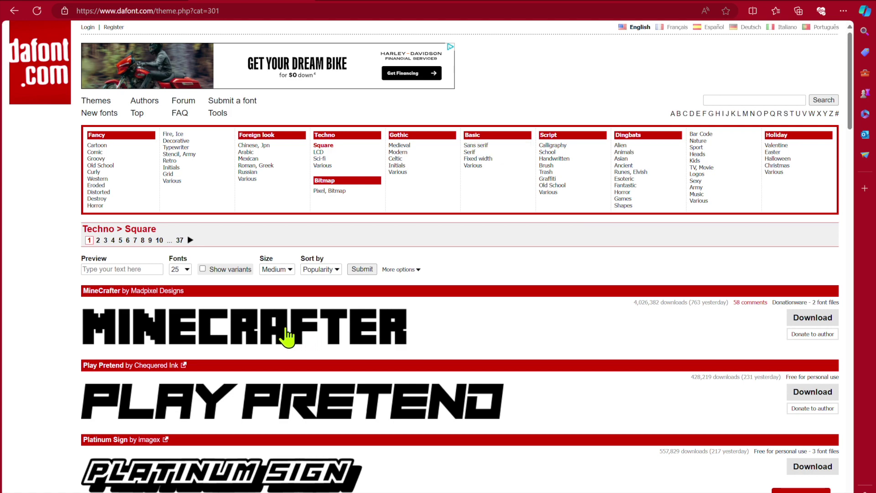
Scroll through the dafont Techno > Square list to browse the square-style typefaces.
scroll(290, 335, down, 6)
scroll(291, 325, up, 6)
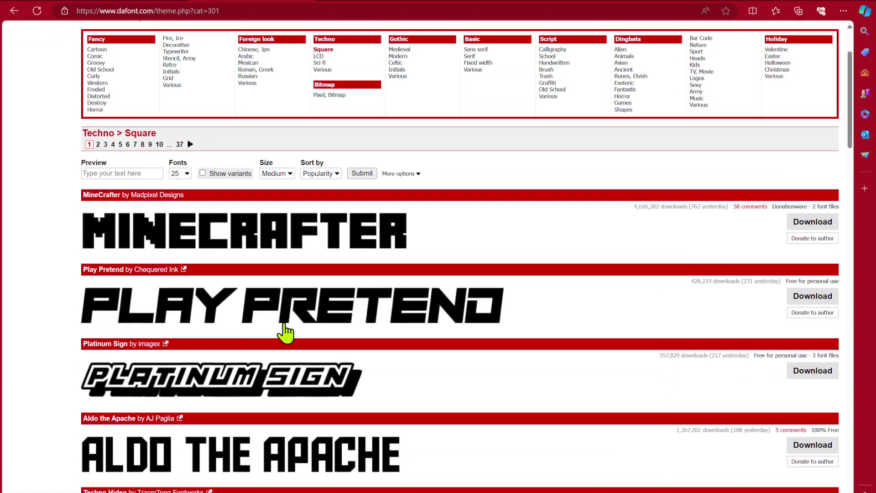
scroll(307, 340, down, 3)
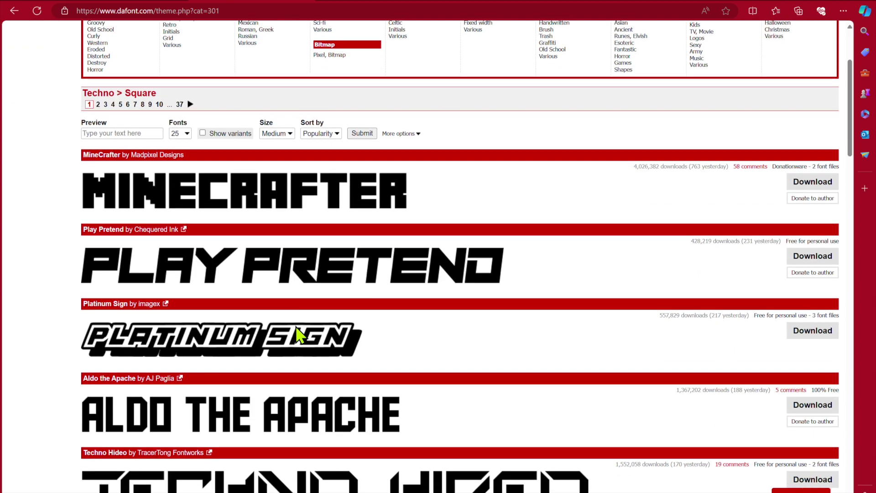
scroll(260, 270, down, 5)
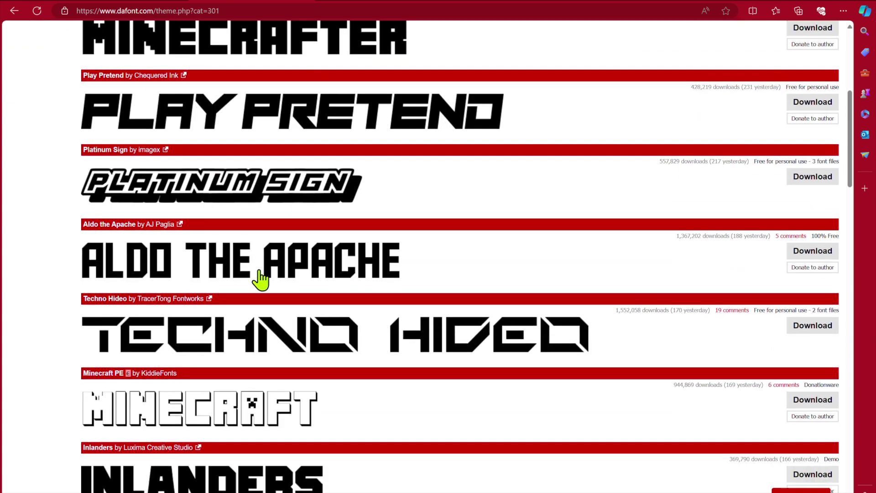
scroll(383, 296, down, 5)
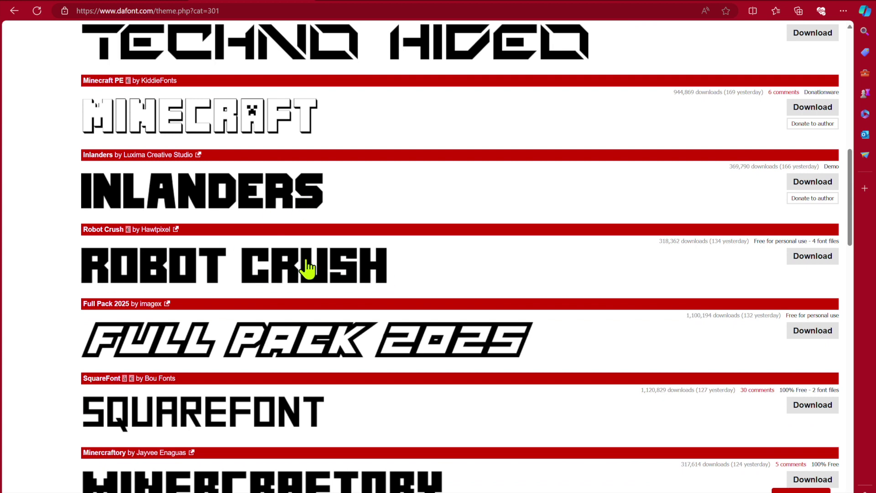
scroll(267, 285, down, 9)
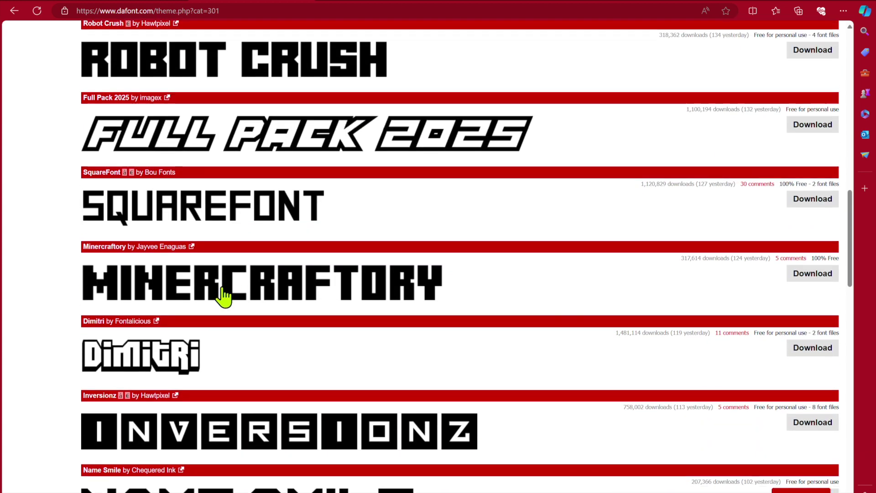
scroll(169, 351, down, 4)
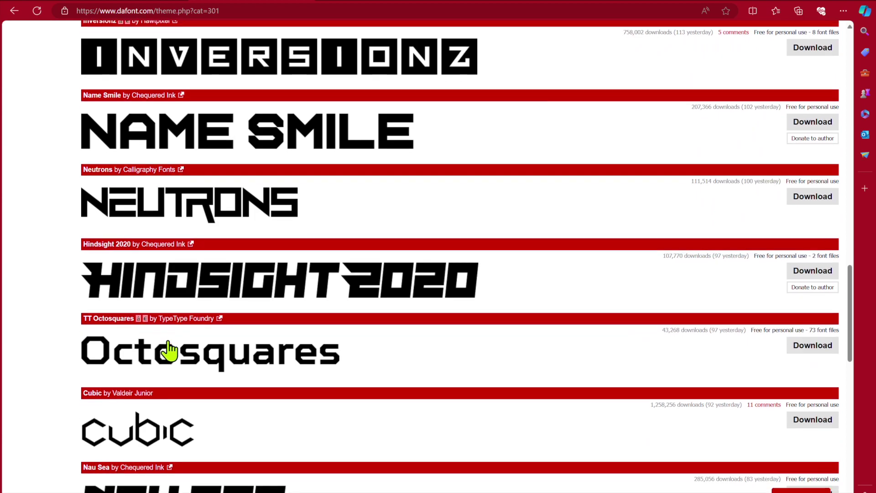
scroll(176, 351, up, 15)
scroll(214, 346, up, 12)
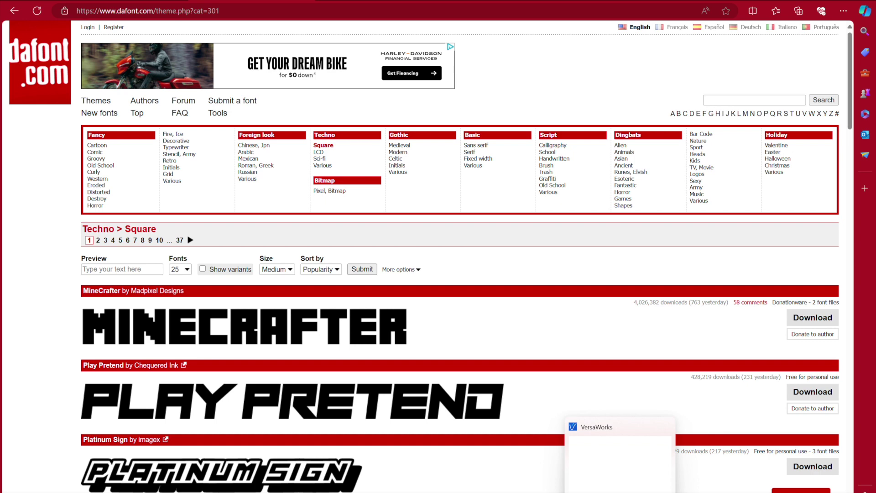
Return to FlexiDESIGNER and scroll up to show the burgundy-outlined MILES artwork.
mouse_move(597, 491)
click(597, 490)
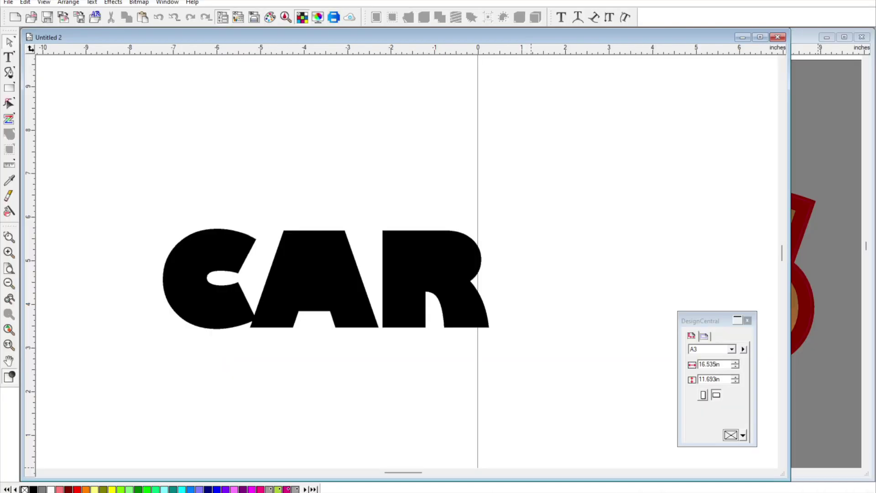
scroll(566, 376, up, 4)
scroll(555, 375, up, 2)
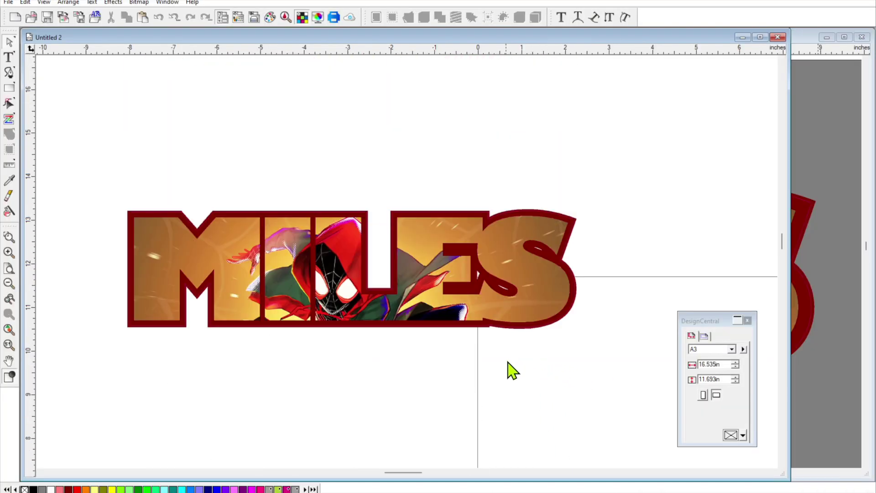